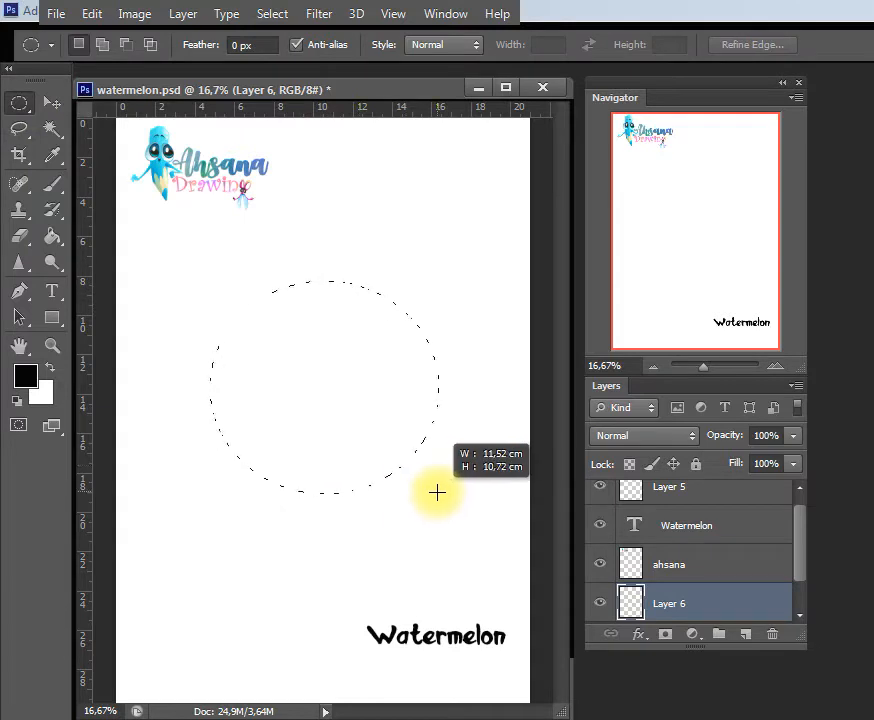
# Stroke the circular selection on Layer 6 with an outside black outline, deselect it, and shift the circle slightly up and left
pyautogui.rightClick(352, 360)
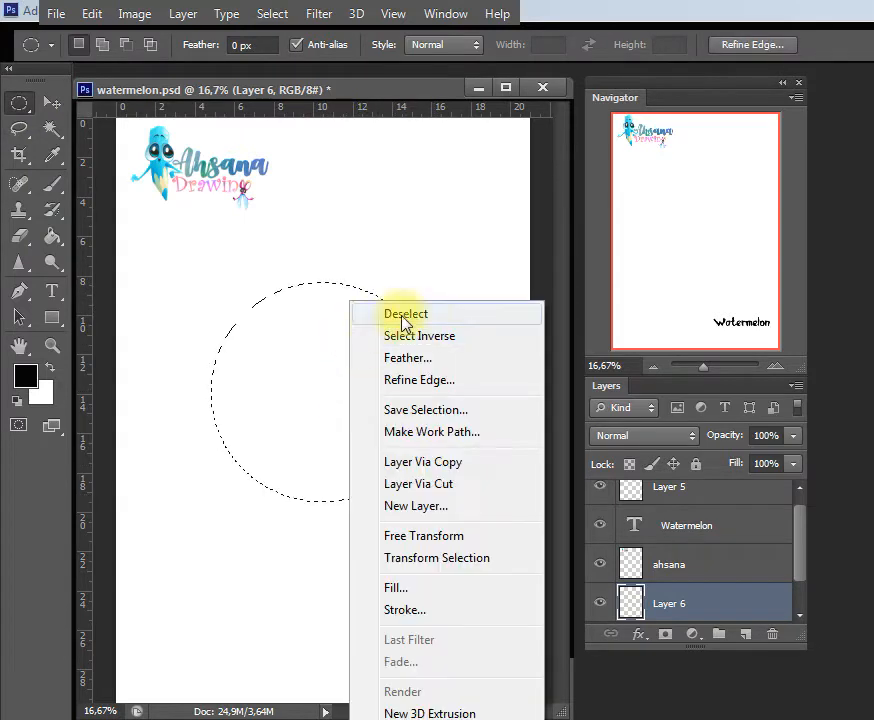
pyautogui.click(404, 607)
pyautogui.click(610, 202)
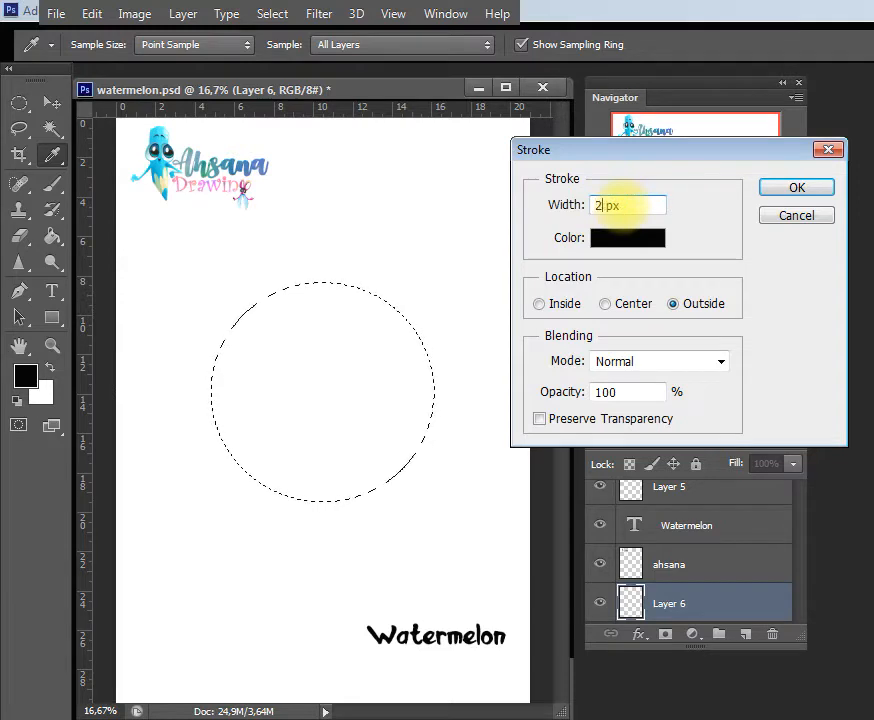
pyautogui.click(778, 188)
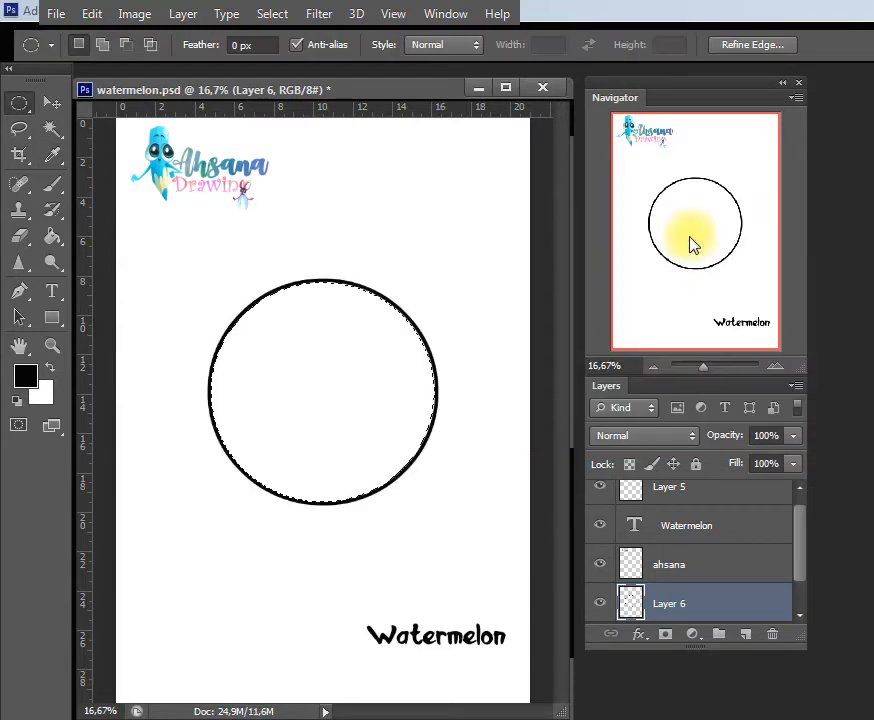
pyautogui.hotkey('ctrl', 'd')
pyautogui.press('v')
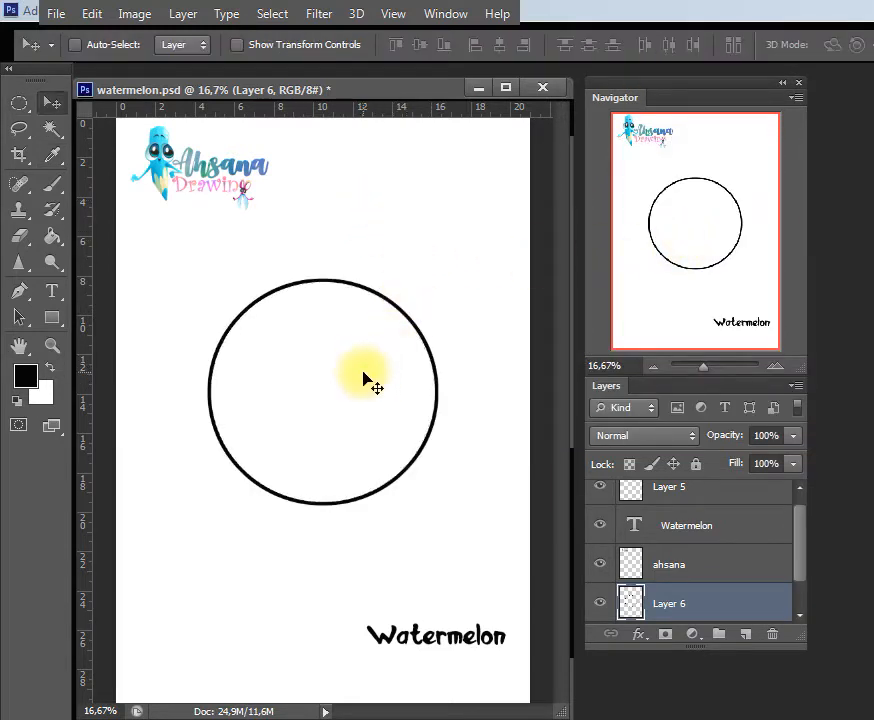
pyautogui.moveTo(373, 383); pyautogui.dragTo(363, 378)
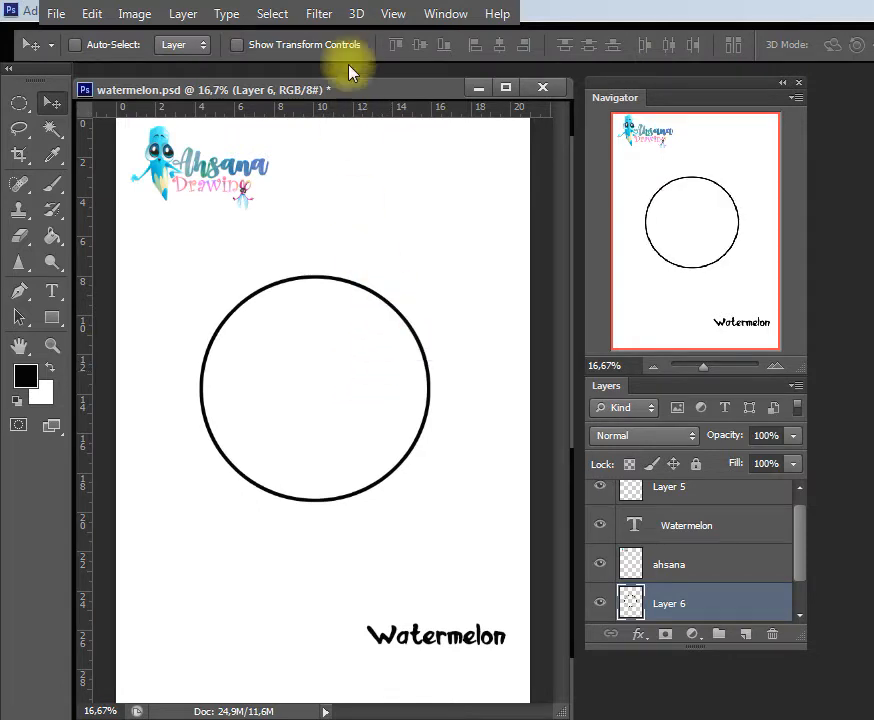
# Draw a small curled stem on top of the circle with a hard round 20 px black brush
pyautogui.press('b')
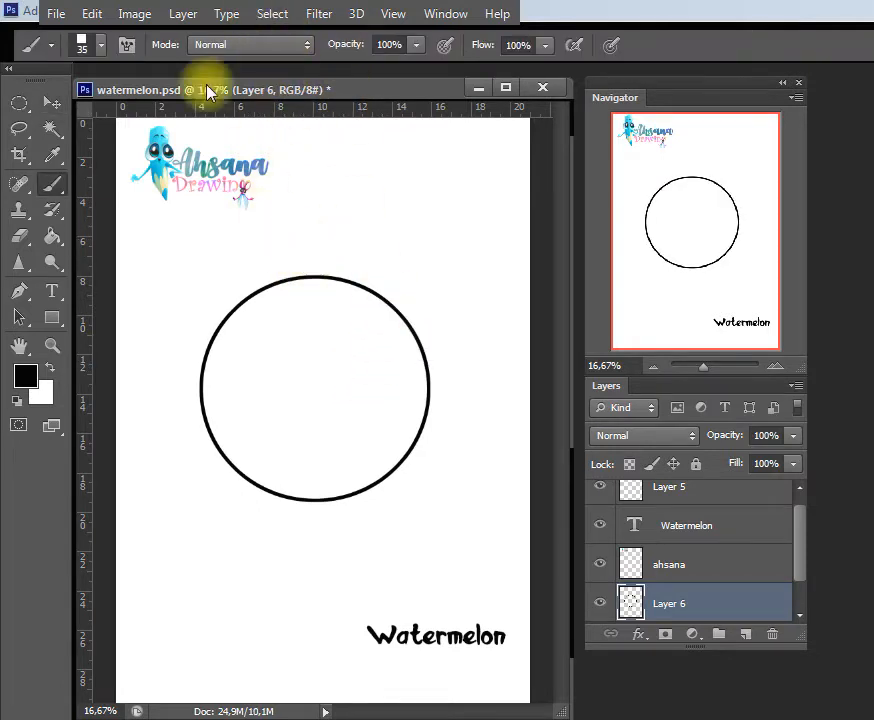
pyautogui.click(100, 44)
pyautogui.click(75, 200)
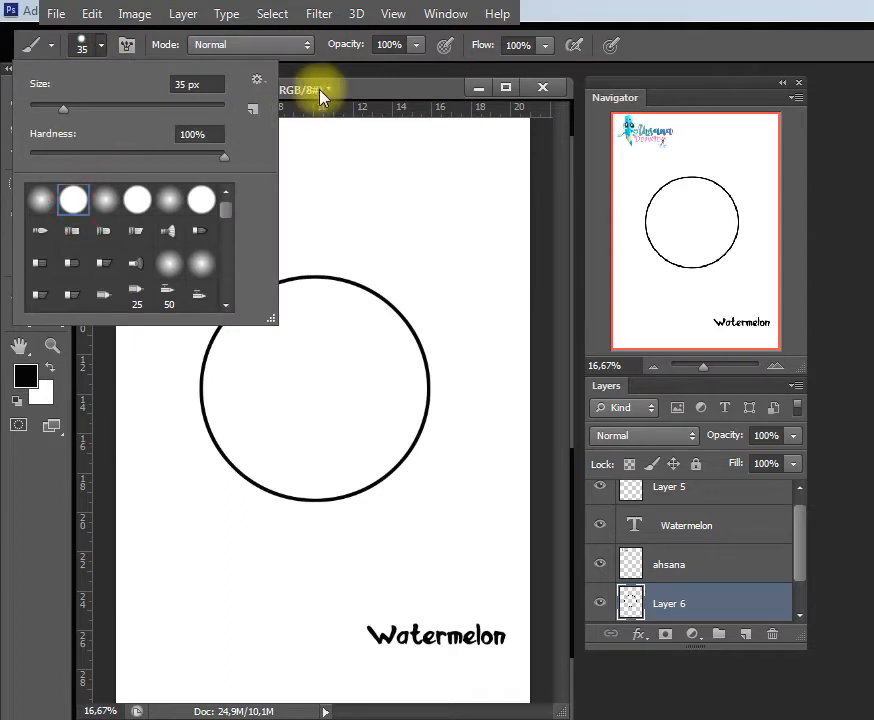
pyautogui.click(326, 95)
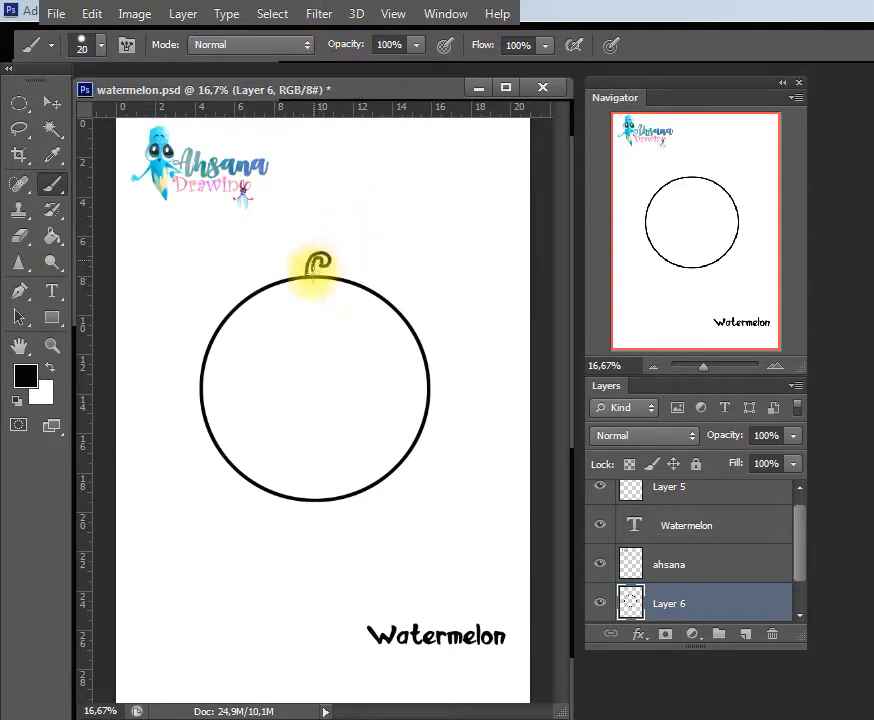
# Select the circle's interior and paint seven curved vertical watermelon stripes inside it on a new layer, then deselect
pyautogui.press('w')
pyautogui.click(316, 343)
pyautogui.press('b')
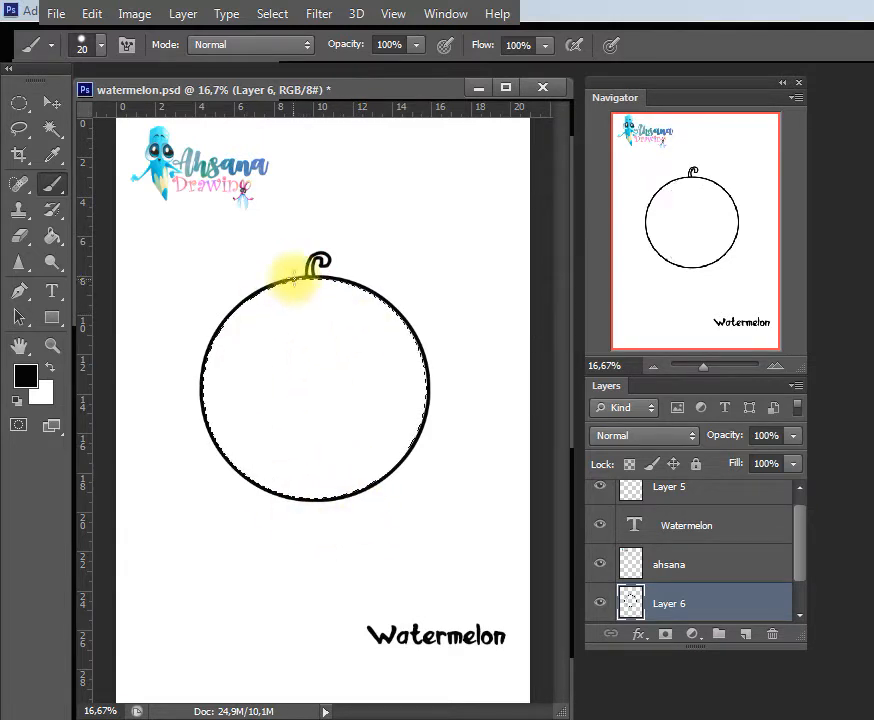
pyautogui.click(745, 634)
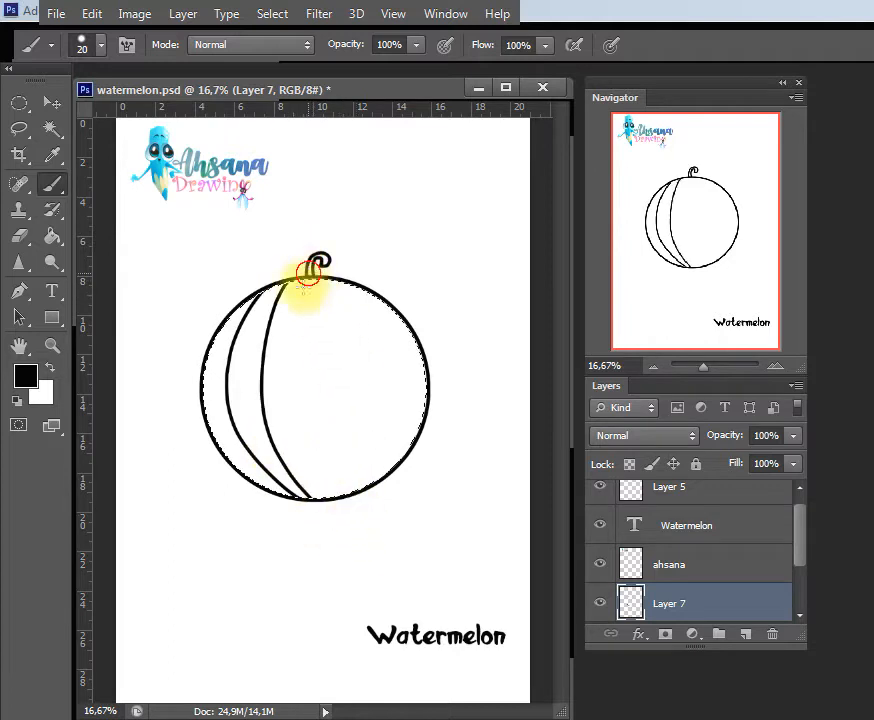
pyautogui.moveTo(307, 277); pyautogui.dragTo(322, 497)
pyautogui.moveTo(306, 282); pyautogui.dragTo(320, 497)
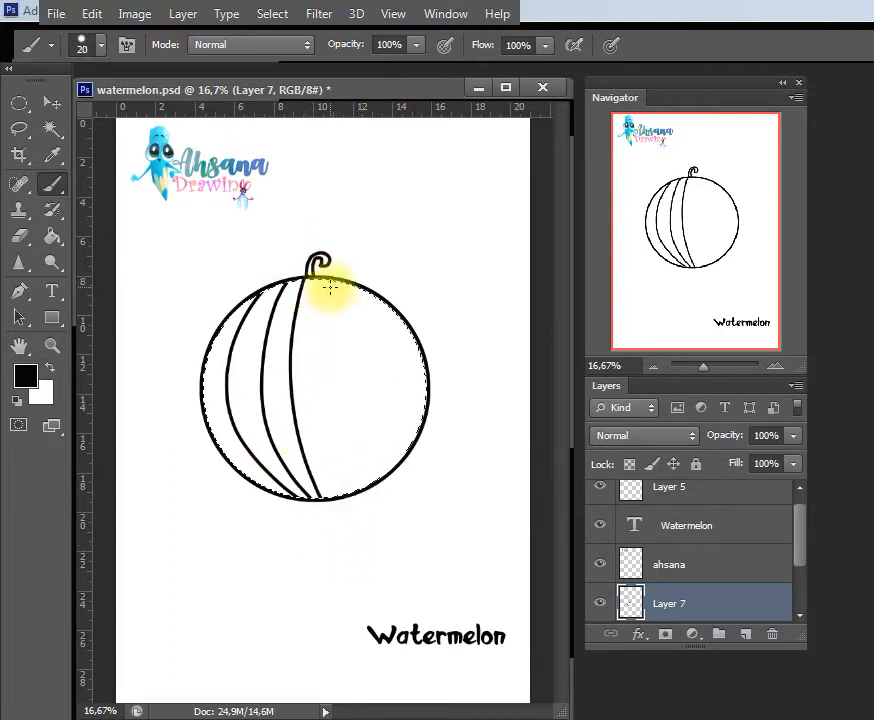
pyautogui.moveTo(317, 386); pyautogui.dragTo(326, 497)
pyautogui.moveTo(330, 277); pyautogui.dragTo(340, 495)
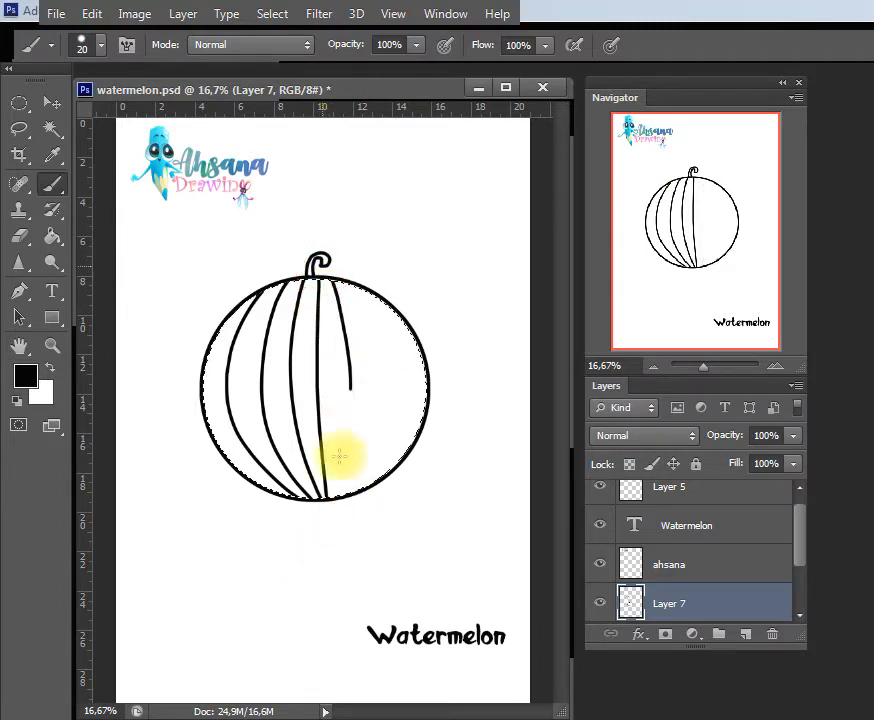
pyautogui.moveTo(343, 276); pyautogui.dragTo(354, 492)
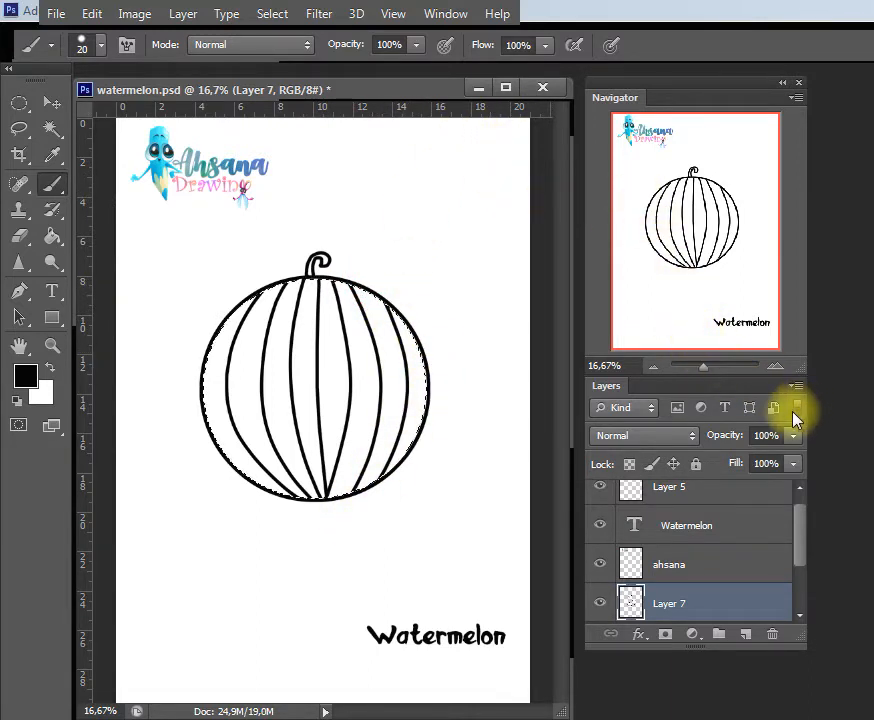
pyautogui.hotkey('ctrl', 'd')
# Add a new layer above Layer 6 and stroke a slightly smaller circular selection on it with a black outline
pyautogui.moveTo(801, 552); pyautogui.dragTo(798, 578)
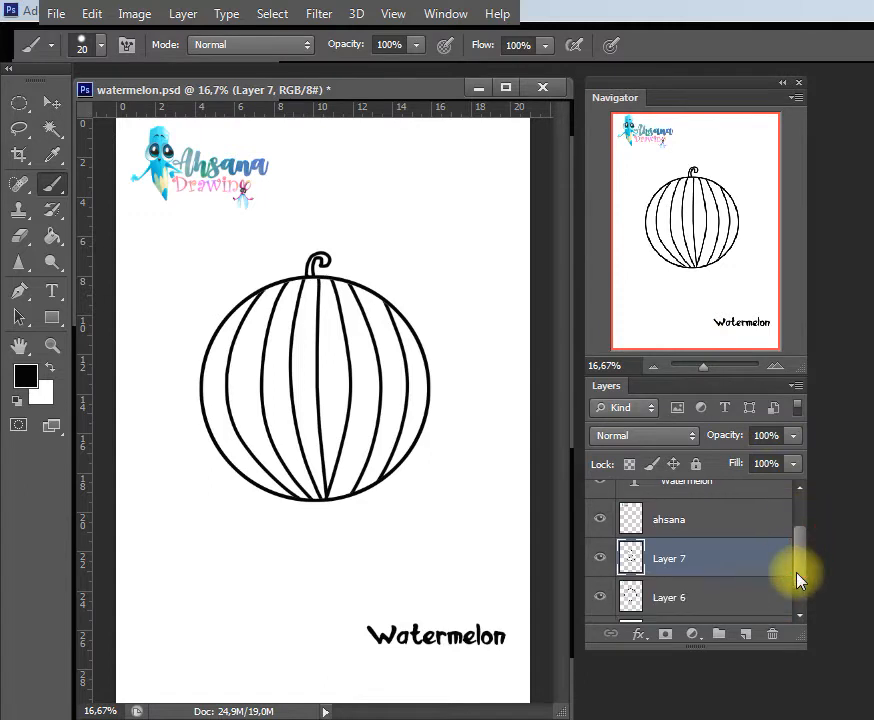
pyautogui.click(744, 600)
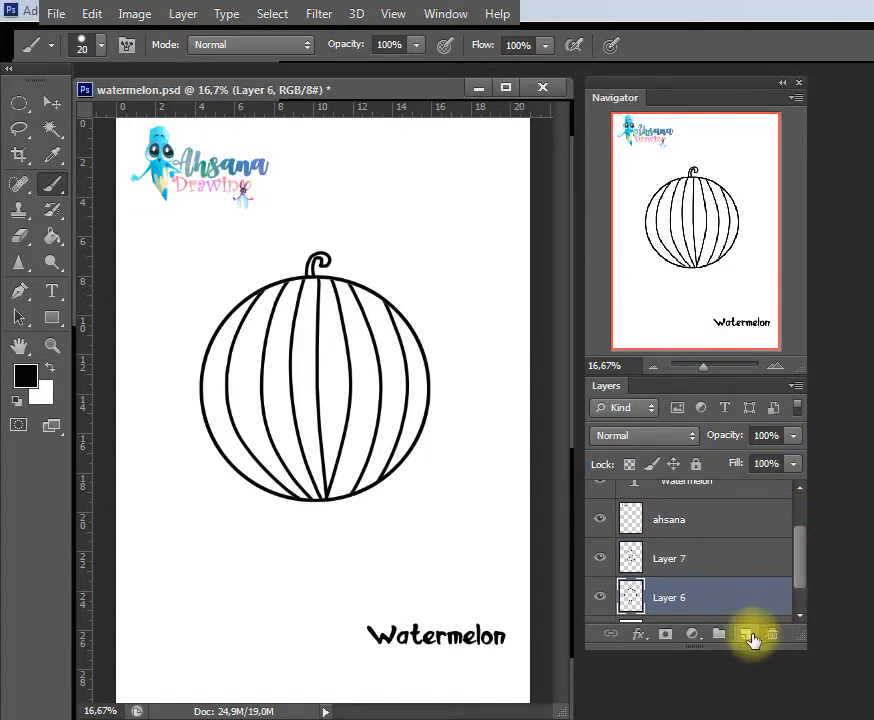
pyautogui.click(745, 634)
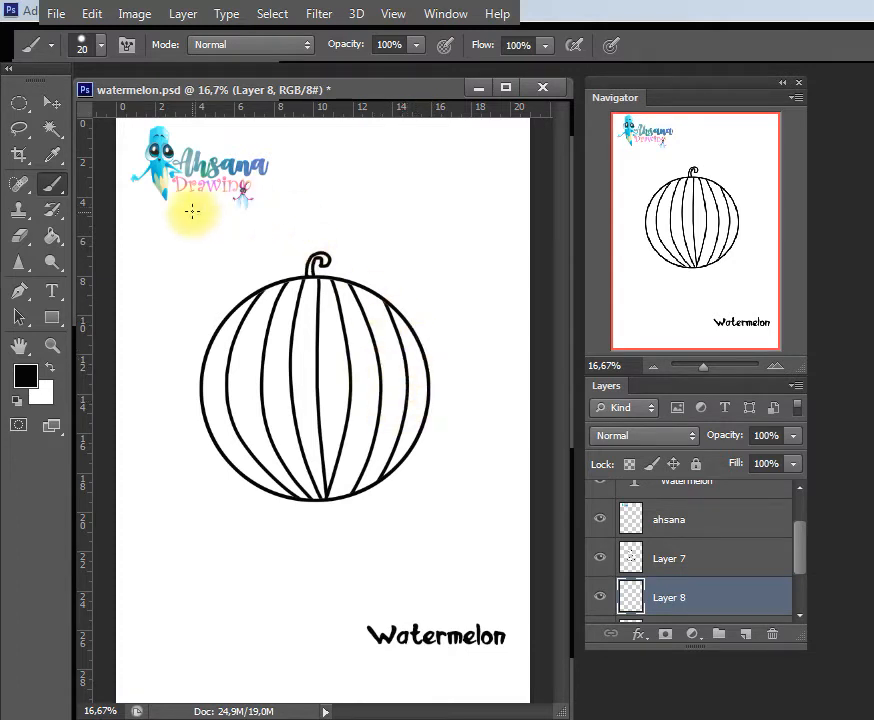
pyautogui.click(20, 108)
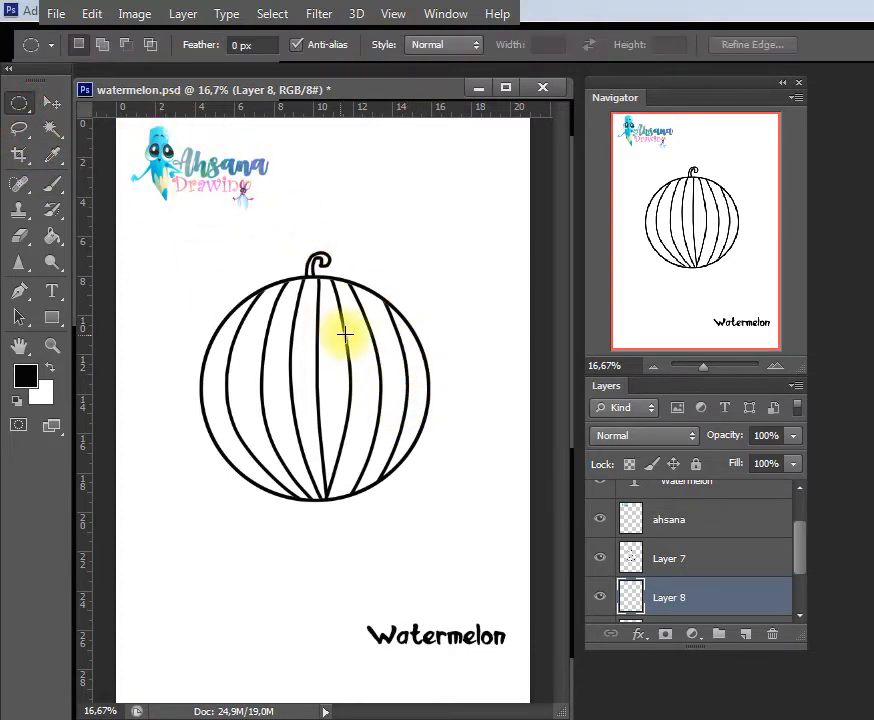
pyautogui.moveTo(237, 271); pyautogui.dragTo(436, 471)
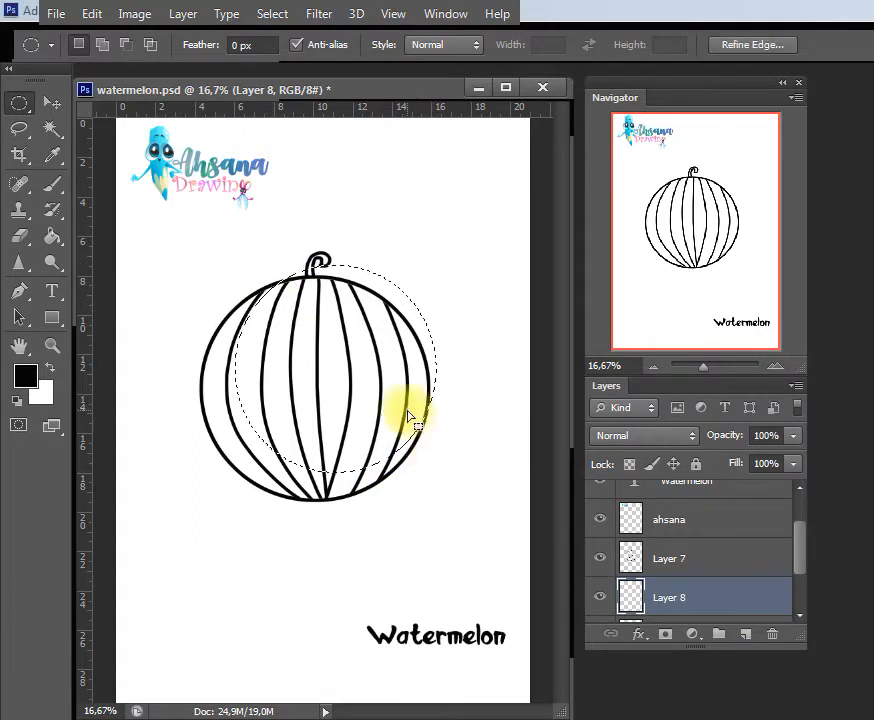
pyautogui.rightClick(340, 322)
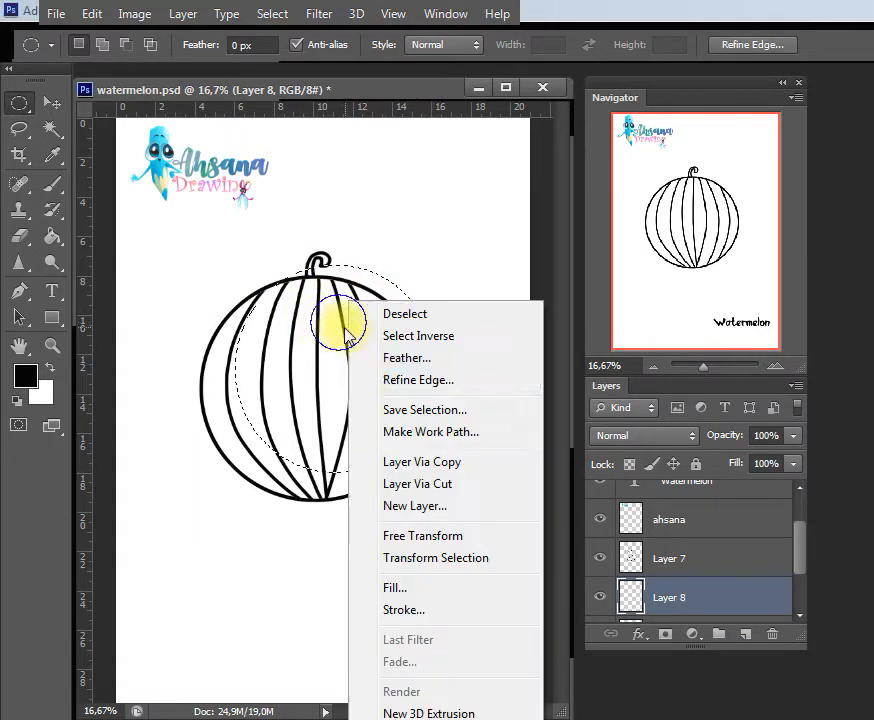
pyautogui.click(396, 612)
pyautogui.press('Return')
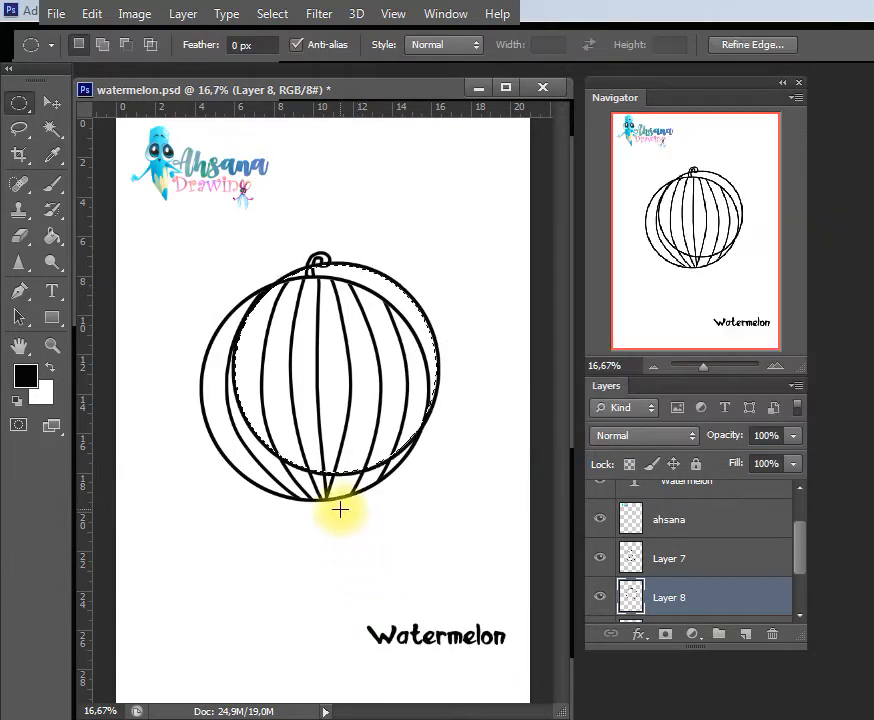
# Fill the smaller circle with white, deselect it, and place Layer 8 above the stripes layer
pyautogui.press('w')
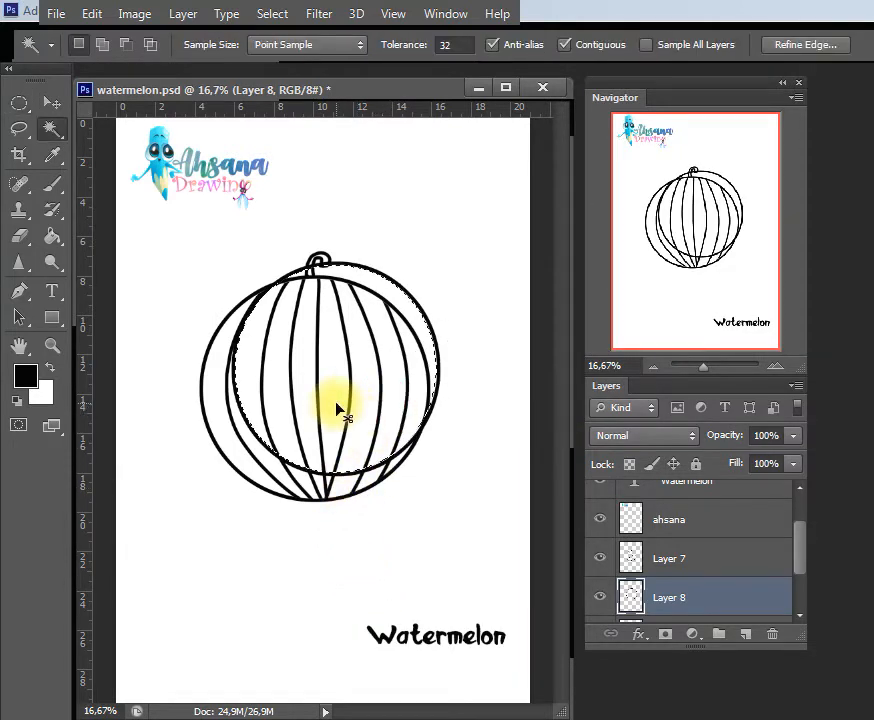
pyautogui.hotkey('ctrl', 'd')
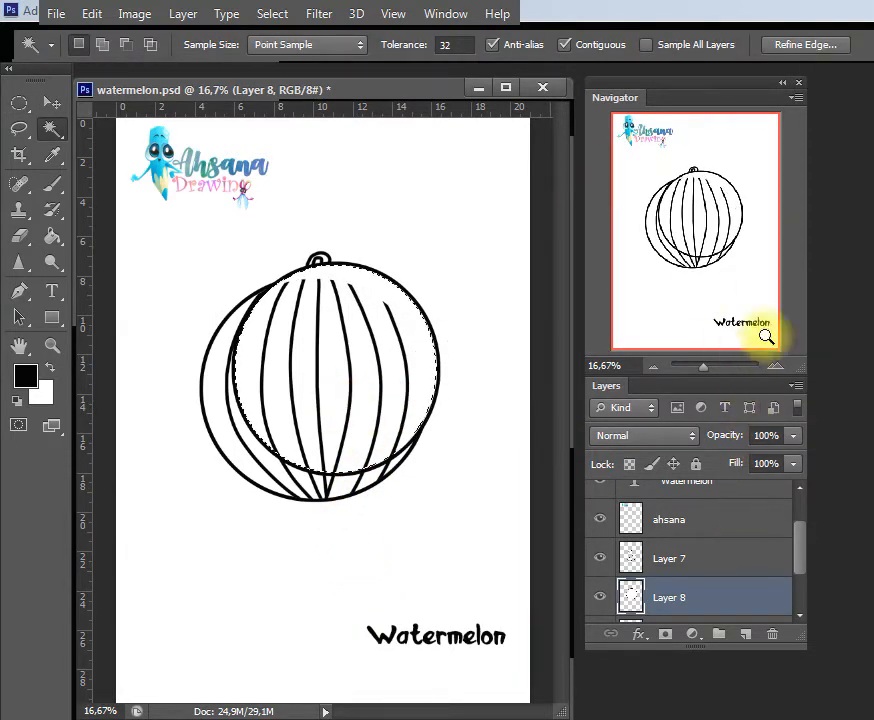
pyautogui.moveTo(737, 581); pyautogui.dragTo(726, 539)
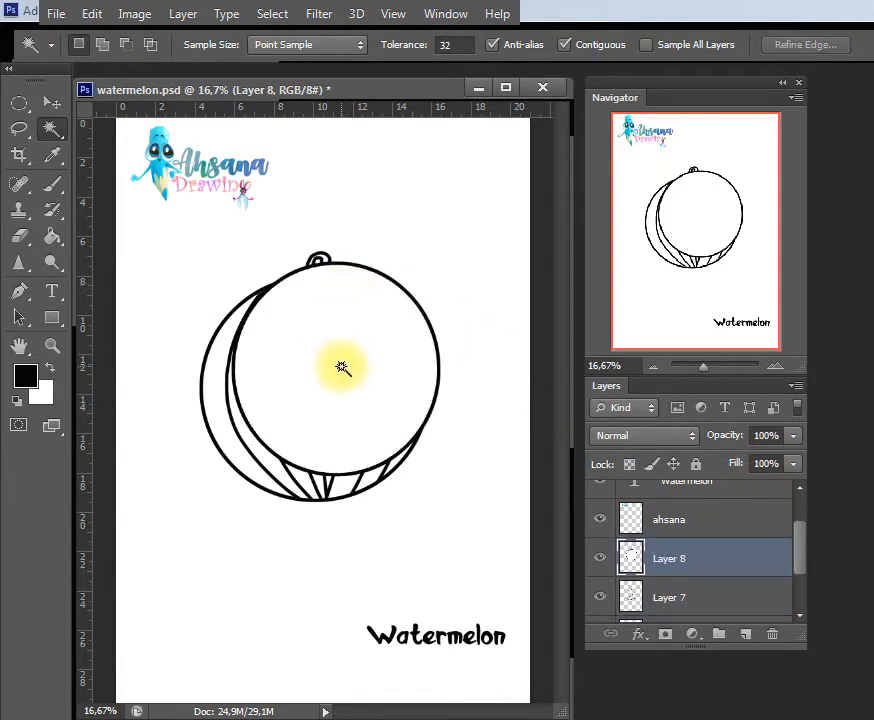
# Move the white circle down over the watermelon's lower part and erase its upper half, enlarging the eraser to 300 px
pyautogui.press('v')
pyautogui.moveTo(351, 378); pyautogui.dragTo(361, 463)
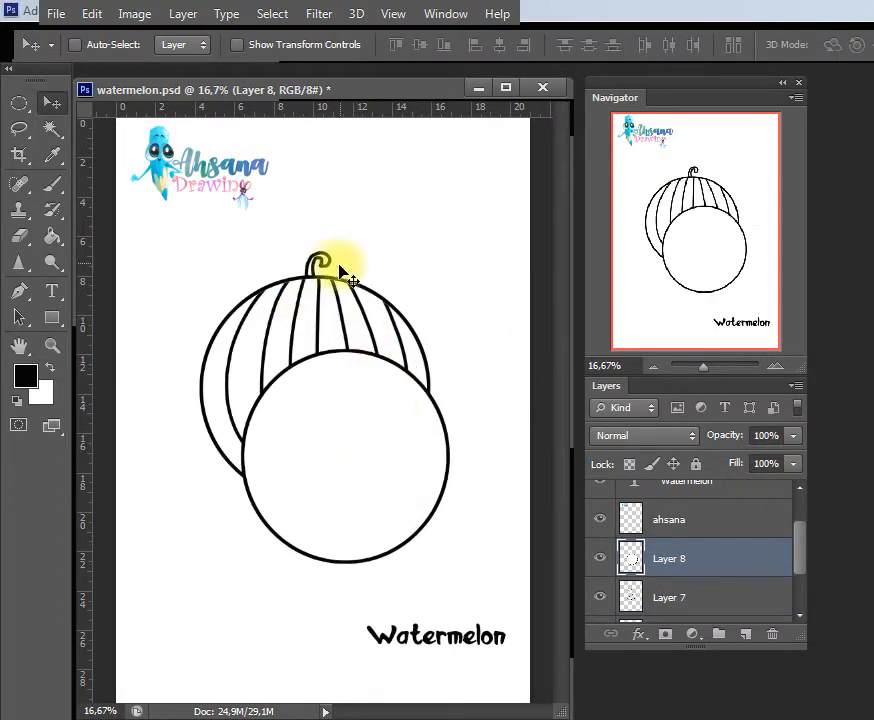
pyautogui.press('e')
pyautogui.moveTo(220, 464); pyautogui.dragTo(515, 468)
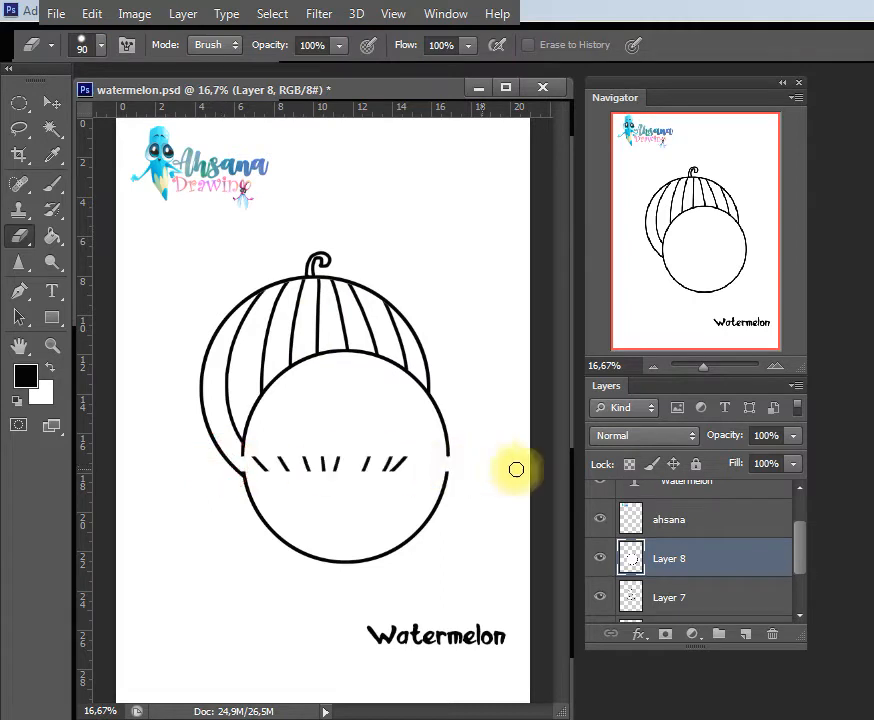
pyautogui.press(']')
pyautogui.press(']')
pyautogui.press(']')
pyautogui.press(']')
pyautogui.press(']')
pyautogui.press(']')
pyautogui.press(']')
pyautogui.press(']')
pyautogui.press(']')
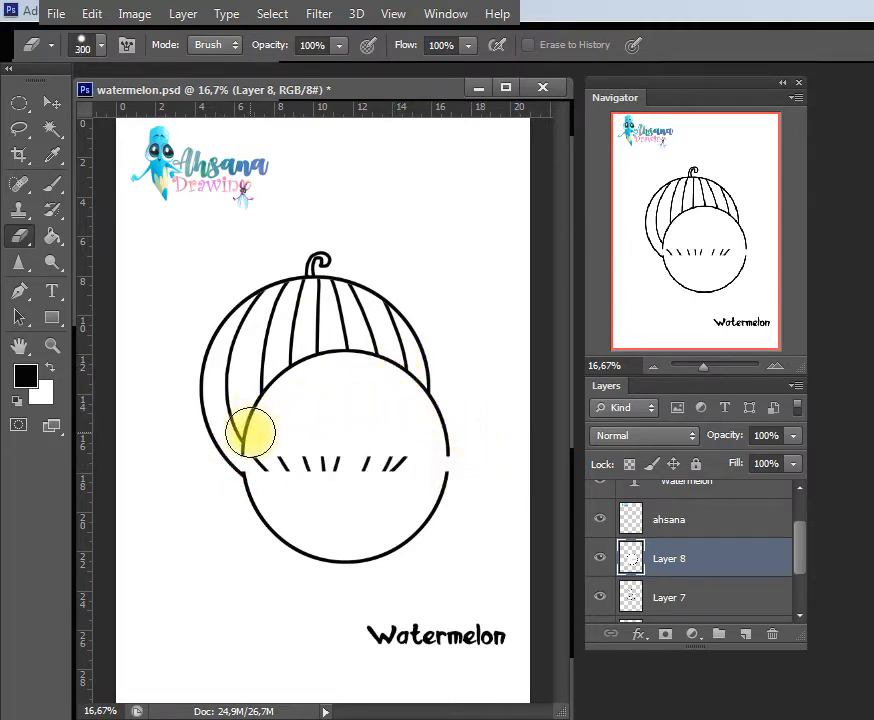
pyautogui.click(250, 434)
pyautogui.moveTo(254, 428)
pyautogui.mouseDown()
pyautogui.moveTo(296, 364)
pyautogui.moveTo(322, 367)
pyautogui.moveTo(319, 360)
pyautogui.moveTo(311, 378)
pyautogui.moveTo(309, 367)
pyautogui.moveTo(311, 388)
pyautogui.moveTo(279, 395)
pyautogui.moveTo(274, 417)
pyautogui.moveTo(264, 418)
pyautogui.moveTo(306, 412)
pyautogui.moveTo(253, 422)
pyautogui.moveTo(320, 412)
pyautogui.moveTo(446, 420)
pyautogui.moveTo(407, 379)
pyautogui.moveTo(269, 352)
pyautogui.mouseUp()
# Close the half circle's top with a straight 20 px brush line and paint a curved rind line inside the selected slice
pyautogui.press('b')
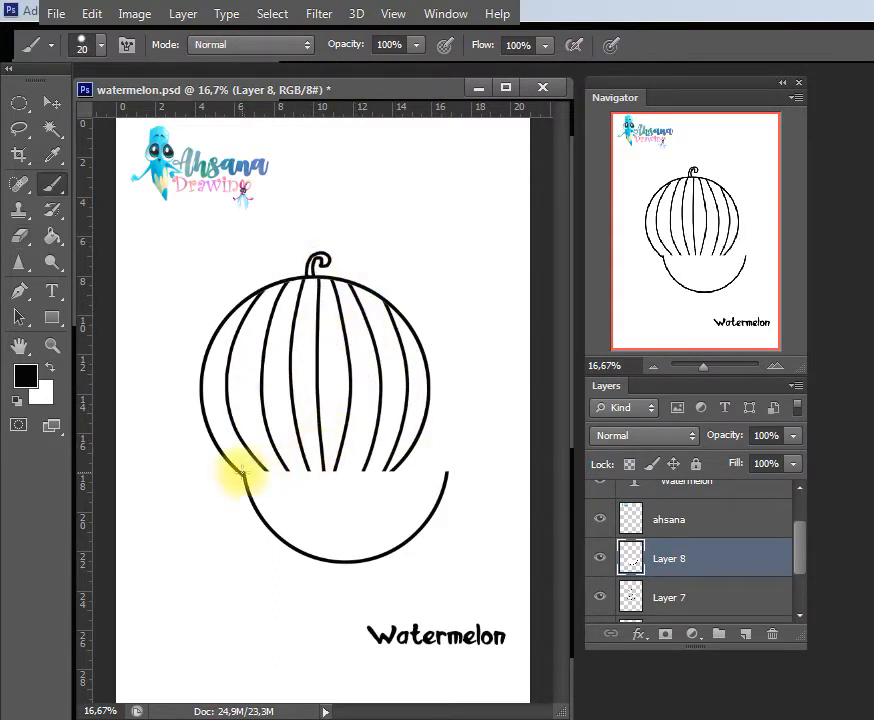
pyautogui.moveTo(240, 470); pyautogui.dragTo(441, 475)
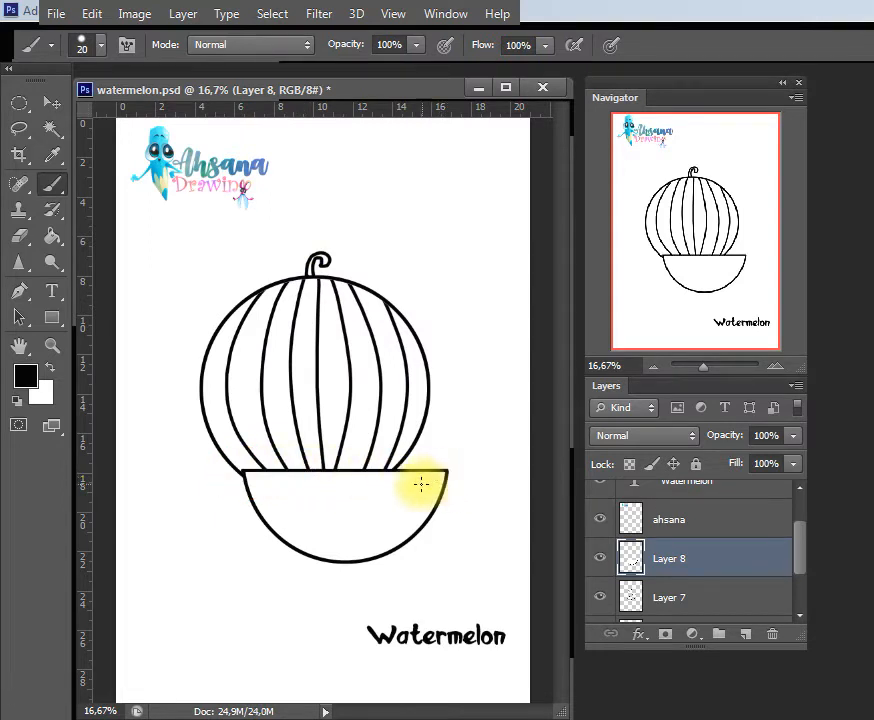
pyautogui.press('w')
pyautogui.click(348, 508)
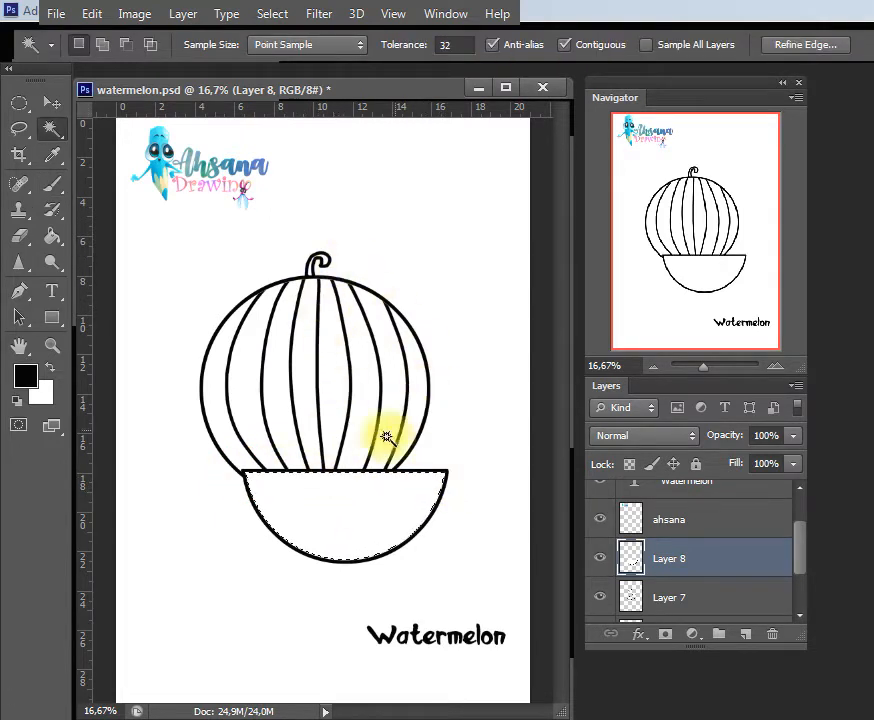
pyautogui.press('b')
pyautogui.moveTo(244, 462)
pyautogui.mouseDown()
pyautogui.moveTo(356, 554)
pyautogui.moveTo(425, 513)
pyautogui.mouseUp()
pyautogui.hotkey('ctrl', 'z')
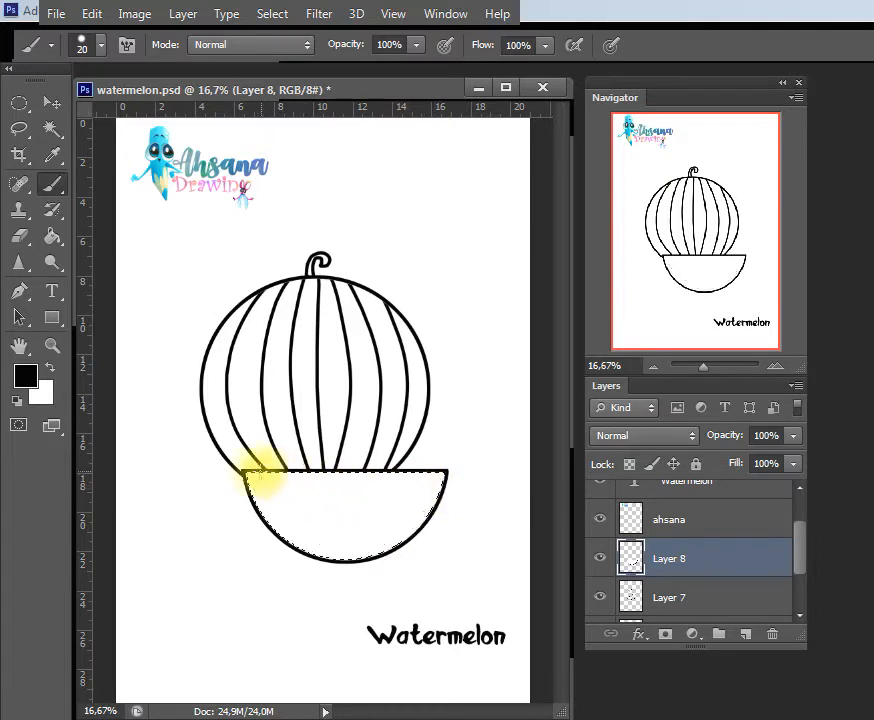
pyautogui.moveTo(436, 467)
pyautogui.mouseDown()
pyautogui.moveTo(437, 492)
pyautogui.moveTo(401, 527)
pyautogui.moveTo(277, 513)
pyautogui.moveTo(280, 472)
pyautogui.mouseUp()
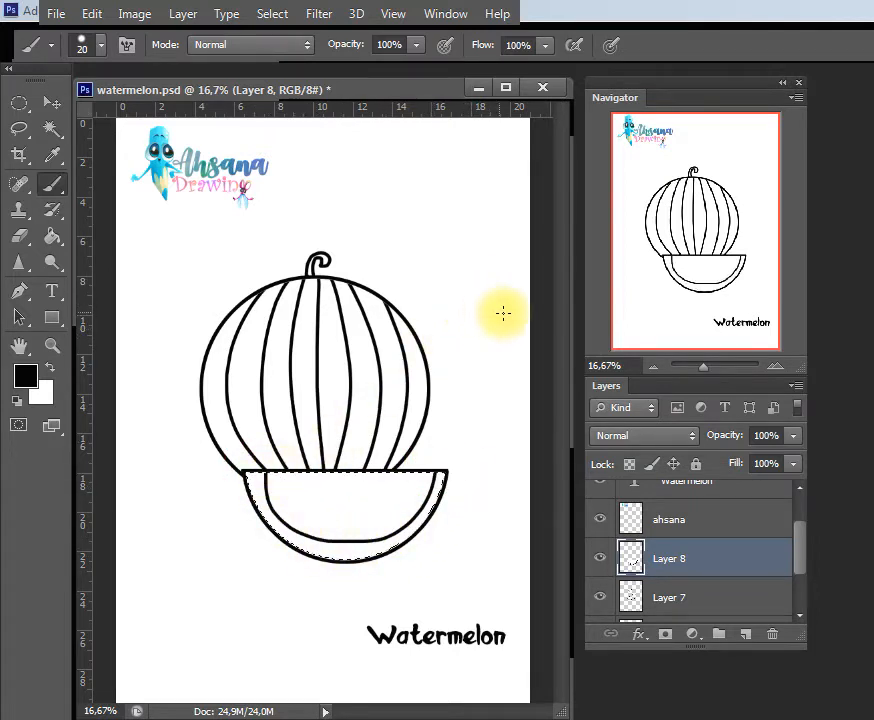
pyautogui.hotkey('ctrl', 'd')
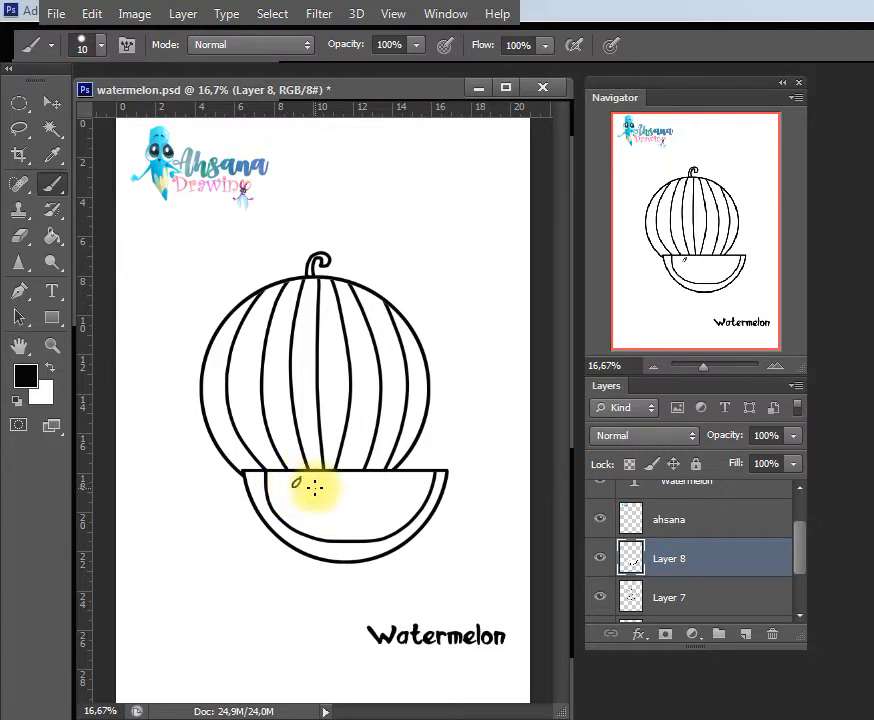
# Paint outlined teardrop seeds across the slice's flesh with the 10 px brush and move the slice up over the watermelon's lower right part
pyautogui.moveTo(312, 492); pyautogui.dragTo(313, 499)
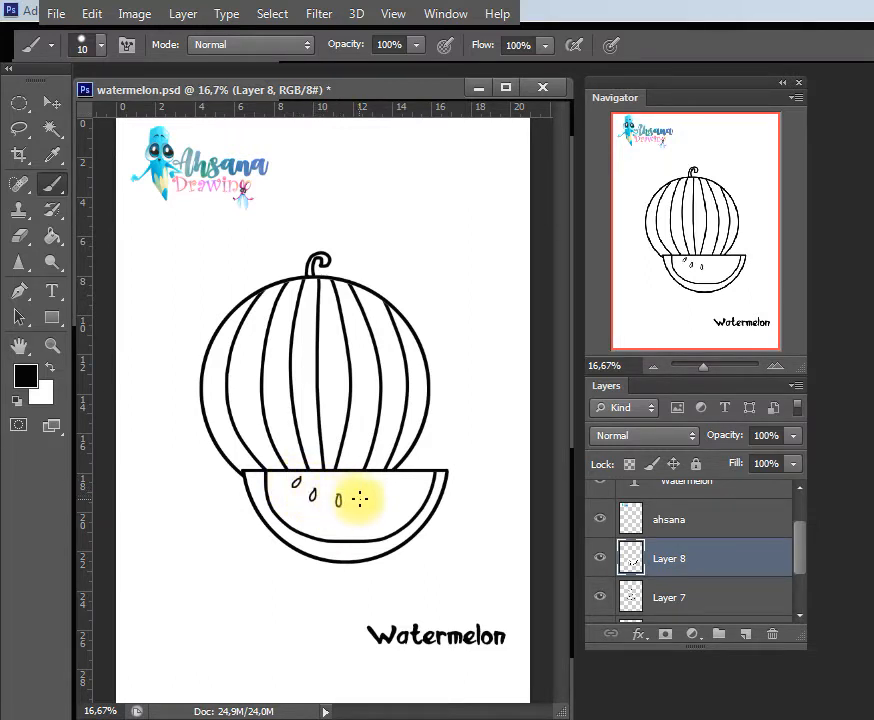
pyautogui.moveTo(367, 500)
pyautogui.mouseDown()
pyautogui.moveTo(366, 492)
pyautogui.moveTo(406, 492)
pyautogui.mouseUp()
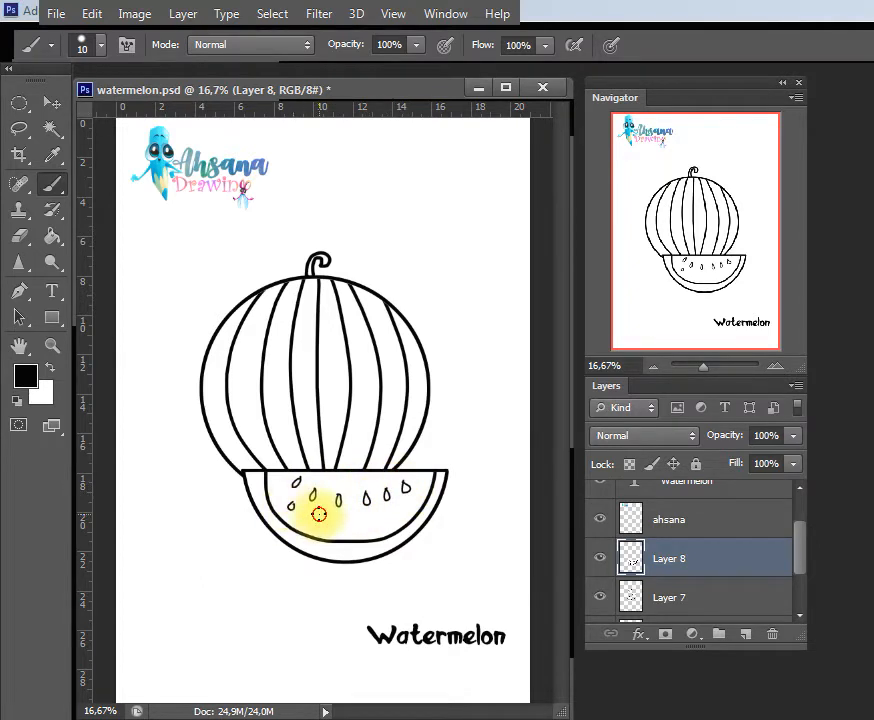
pyautogui.moveTo(317, 513); pyautogui.dragTo(318, 521)
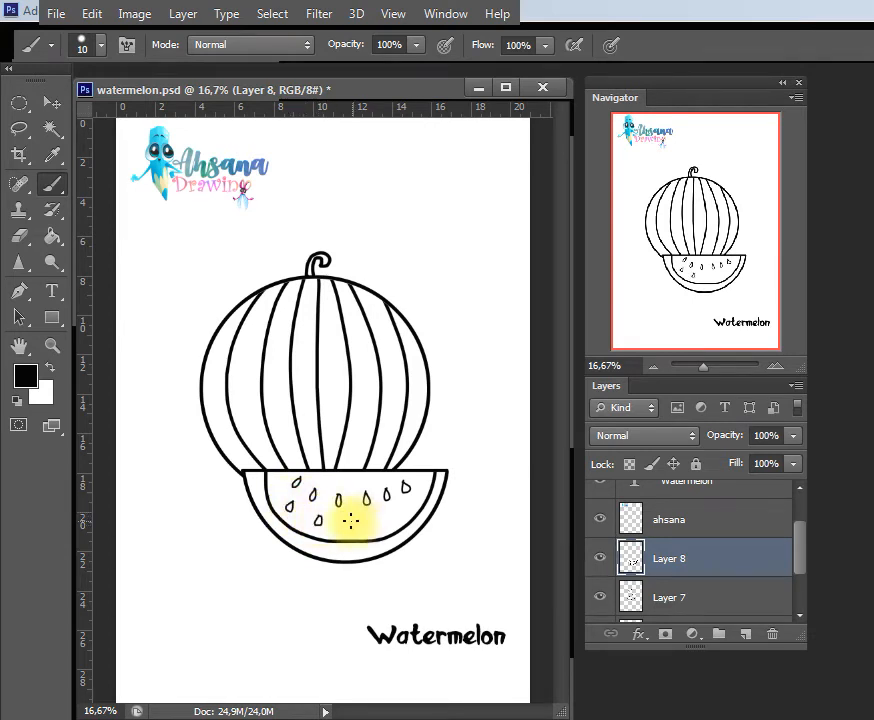
pyautogui.moveTo(381, 516)
pyautogui.mouseDown()
pyautogui.moveTo(383, 524)
pyautogui.moveTo(417, 455)
pyautogui.moveTo(416, 474)
pyautogui.mouseUp()
pyautogui.press('v')
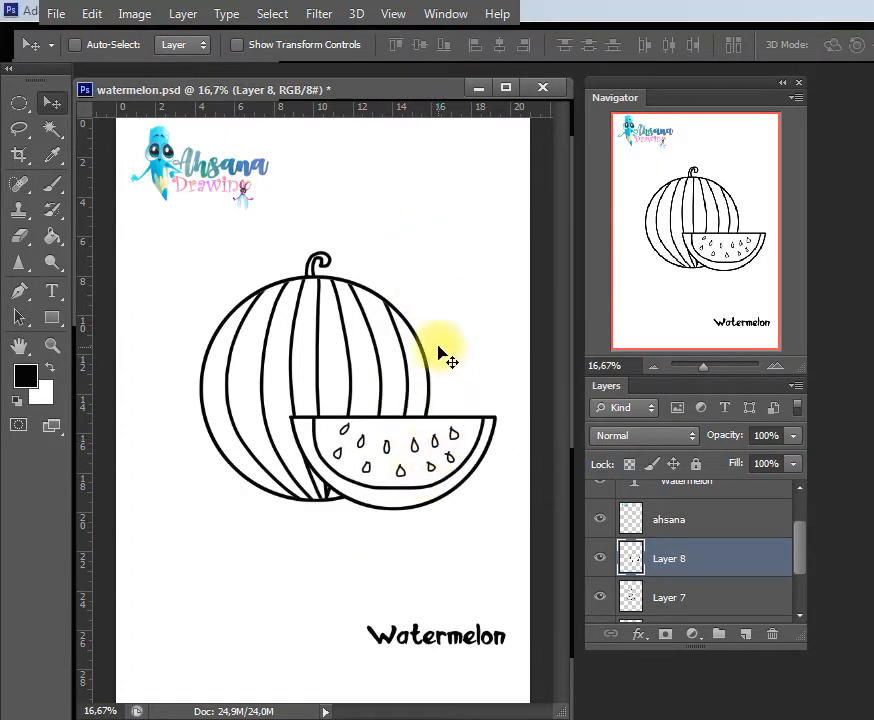
# Select the slice layer together with all the whole watermelon's layers and nudge the entire drawing slightly left on the page
pyautogui.keyDown('shift'); pyautogui.click(722, 597); pyautogui.keyUp('shift')
pyautogui.moveTo(336, 507); pyautogui.dragTo(297, 513)
pyautogui.hotkey('ctrl', 'z')
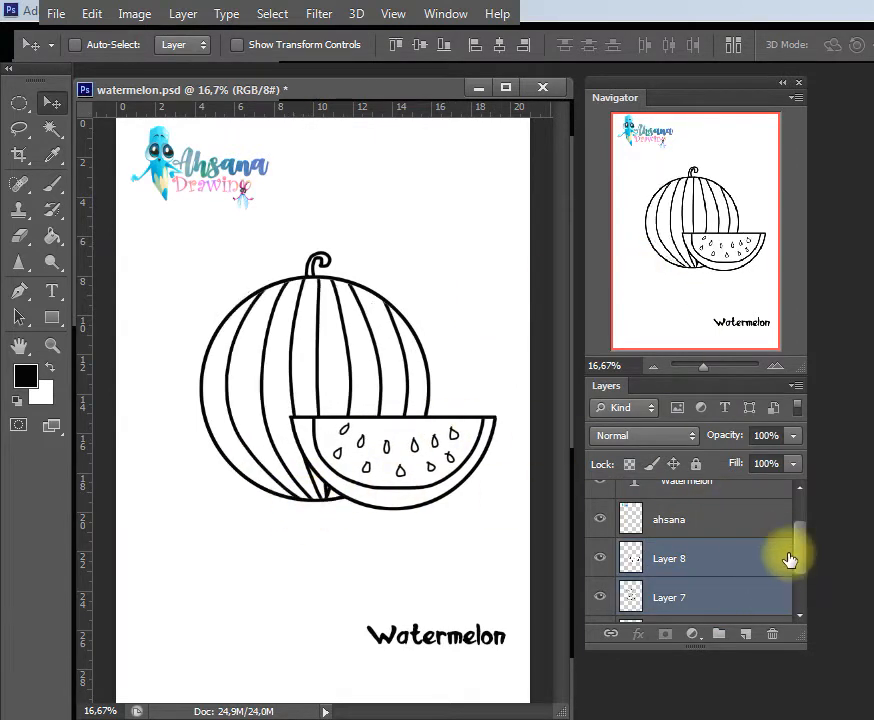
pyautogui.scroll(-1, 785, 562)
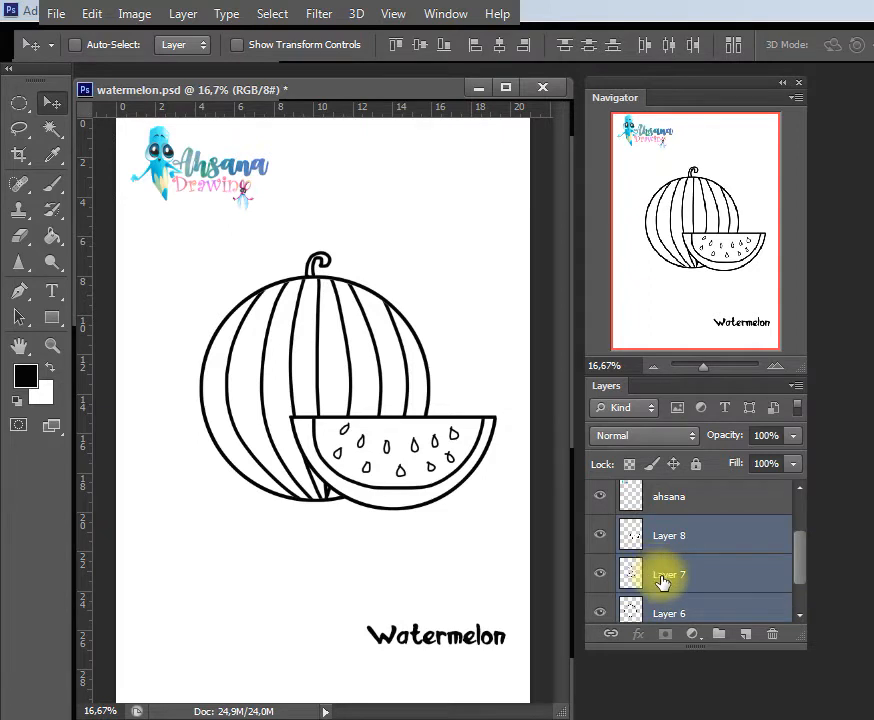
pyautogui.hotkey('shift', 'Left')
pyautogui.hotkey('shift', 'Left')
pyautogui.hotkey('shift', 'Left')
pyautogui.hotkey('shift', 'Left')
pyautogui.hotkey('shift', 'Left')
pyautogui.hotkey('shift', 'Left')
pyautogui.hotkey('shift', 'Left')
pyautogui.hotkey('shift', 'Left')
pyautogui.hotkey('shift', 'Left')
pyautogui.hotkey('shift', 'Left')
pyautogui.hotkey('shift', 'Left')
pyautogui.hotkey('shift', 'Left')
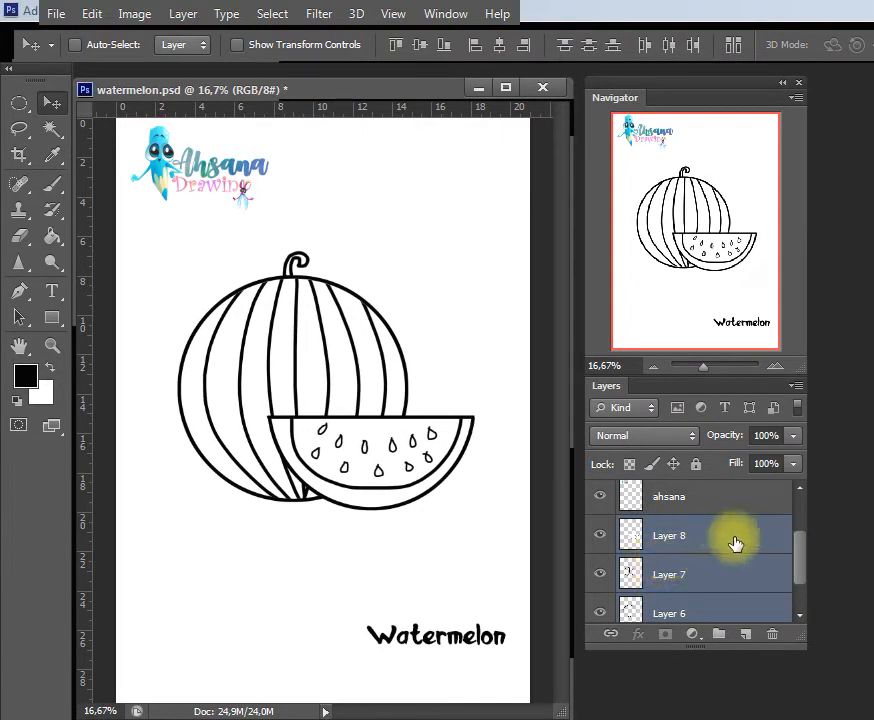
# Select only Layer 8, hide and show it to check its content, and nudge the slice slightly right
pyautogui.click(716, 574)
pyautogui.click(640, 540)
pyautogui.click(602, 538)
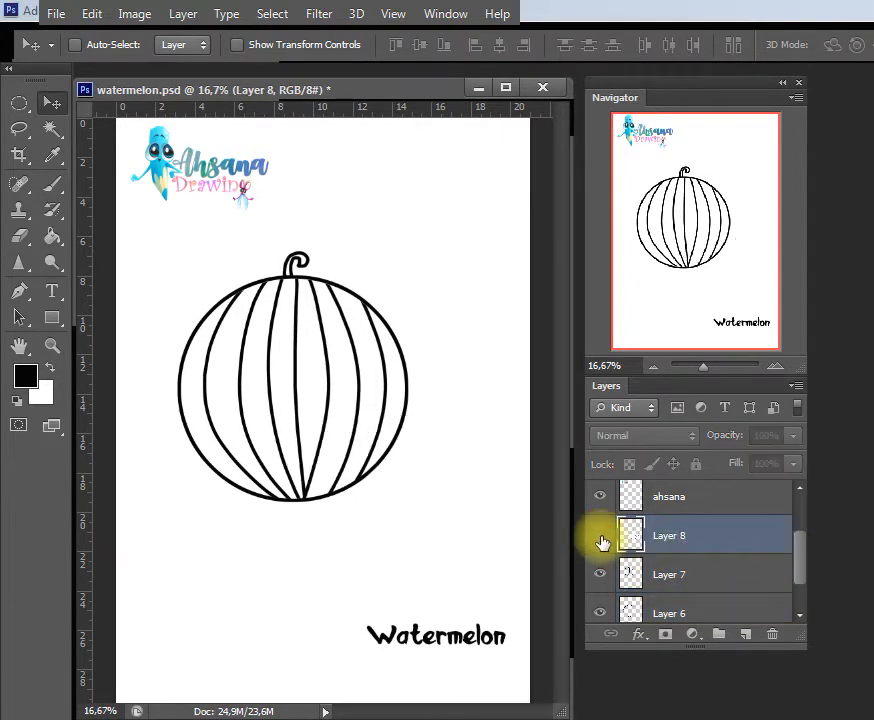
pyautogui.click(602, 537)
pyautogui.hotkey('shift', 'Right')
pyautogui.hotkey('shift', 'Right')
pyautogui.hotkey('shift', 'Right')
pyautogui.hotkey('shift', 'Right')
pyautogui.hotkey('shift', 'Right')
pyautogui.hotkey('shift', 'Right')
pyautogui.hotkey('shift', 'Right')
pyautogui.hotkey('shift', 'Right')
pyautogui.hotkey('shift', 'Right')
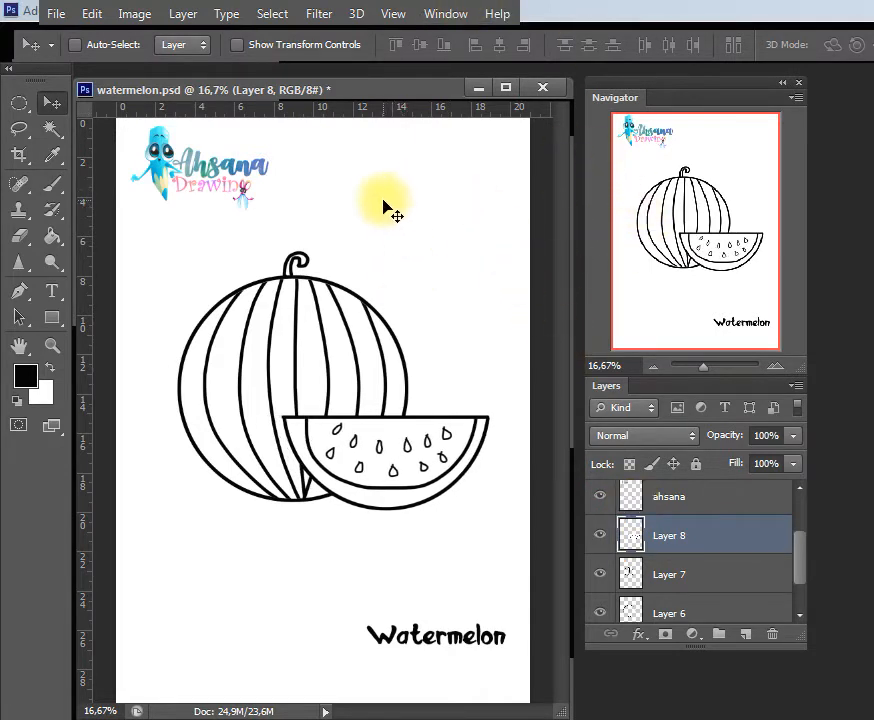
# Lasso a narrow band around the slice's inner rind line and copy it to a new layer
pyautogui.click(18, 128)
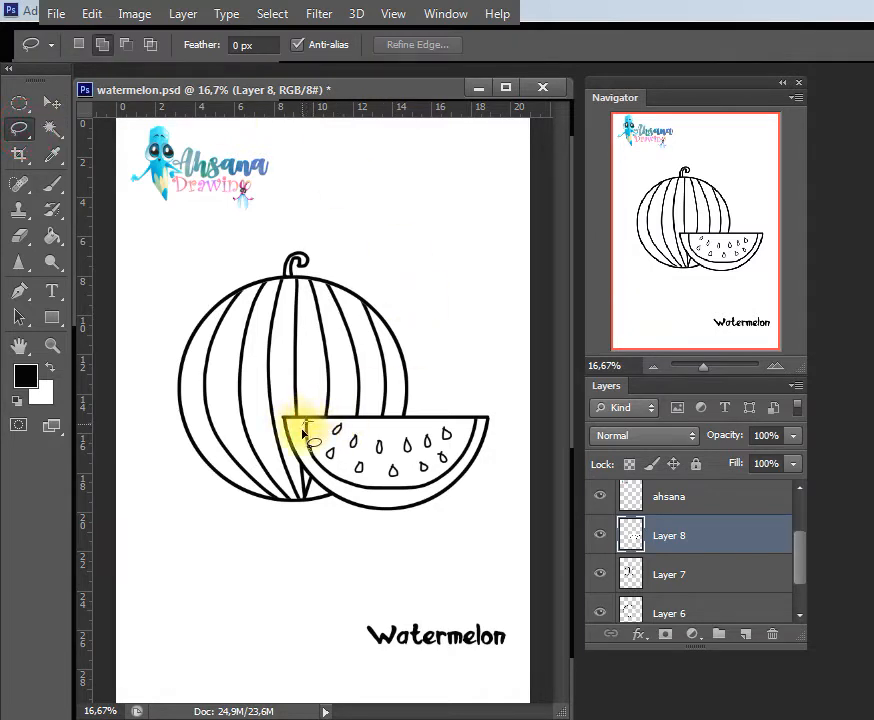
pyautogui.moveTo(303, 432)
pyautogui.mouseDown()
pyautogui.moveTo(305, 462)
pyautogui.moveTo(336, 496)
pyautogui.moveTo(381, 502)
pyautogui.mouseUp()
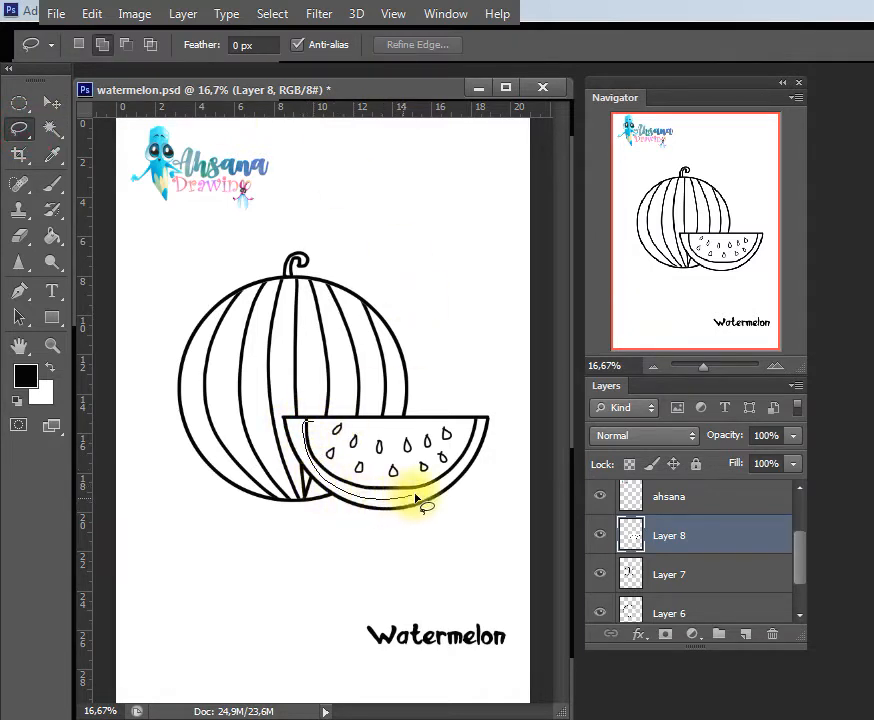
pyautogui.moveTo(462, 471); pyautogui.dragTo(476, 446)
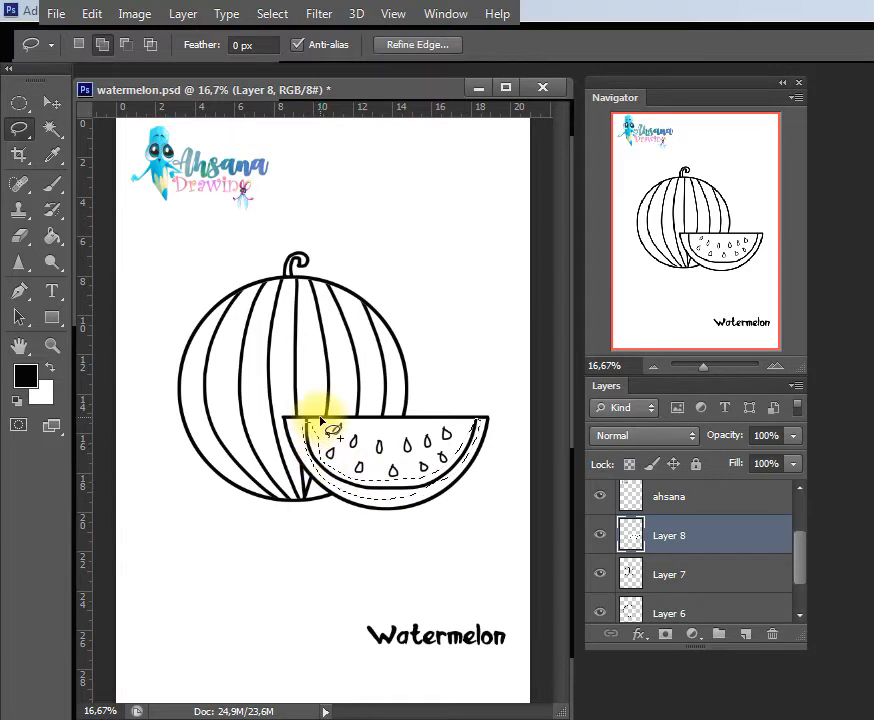
pyautogui.rightClick(364, 485)
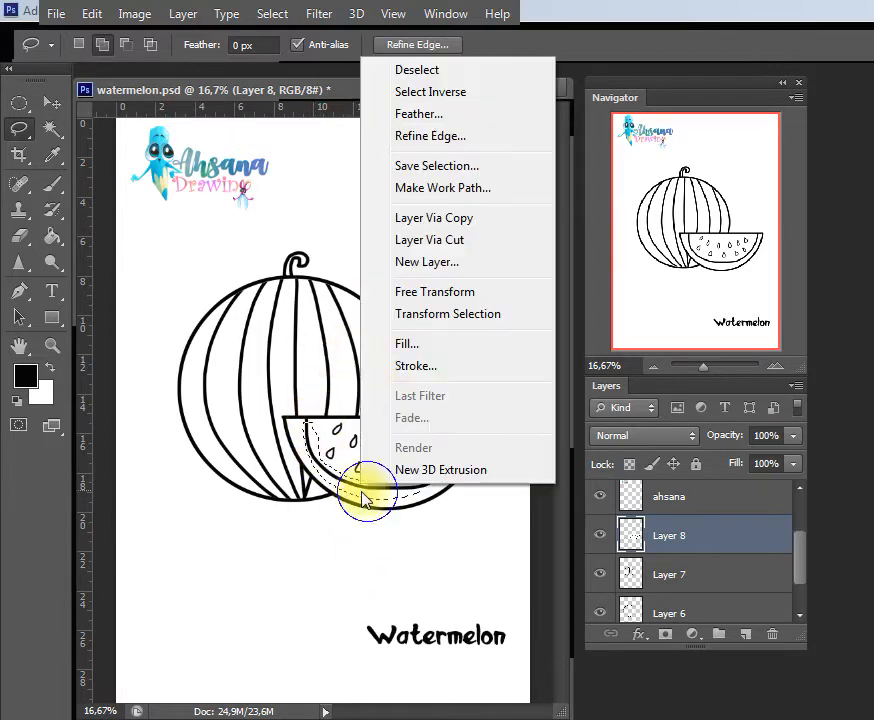
pyautogui.click(440, 220)
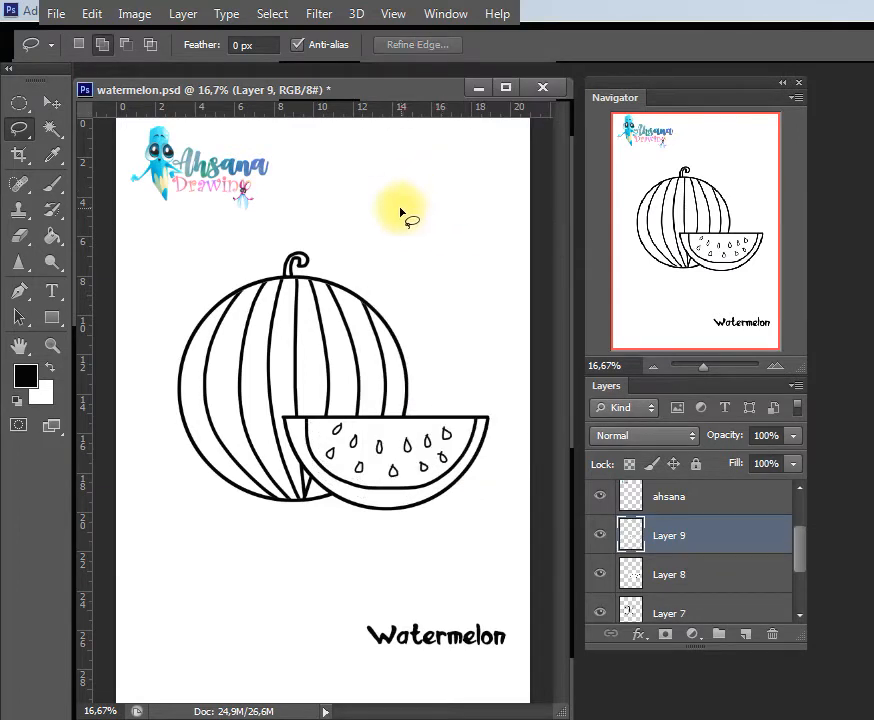
# Move the copied rind line below the slice and delete the white areas beside it using Magic Wand selections
pyautogui.press('v')
pyautogui.moveTo(385, 480)
pyautogui.mouseDown()
pyautogui.moveTo(380, 498)
pyautogui.moveTo(362, 484)
pyautogui.moveTo(338, 497)
pyautogui.moveTo(336, 566)
pyautogui.mouseUp()
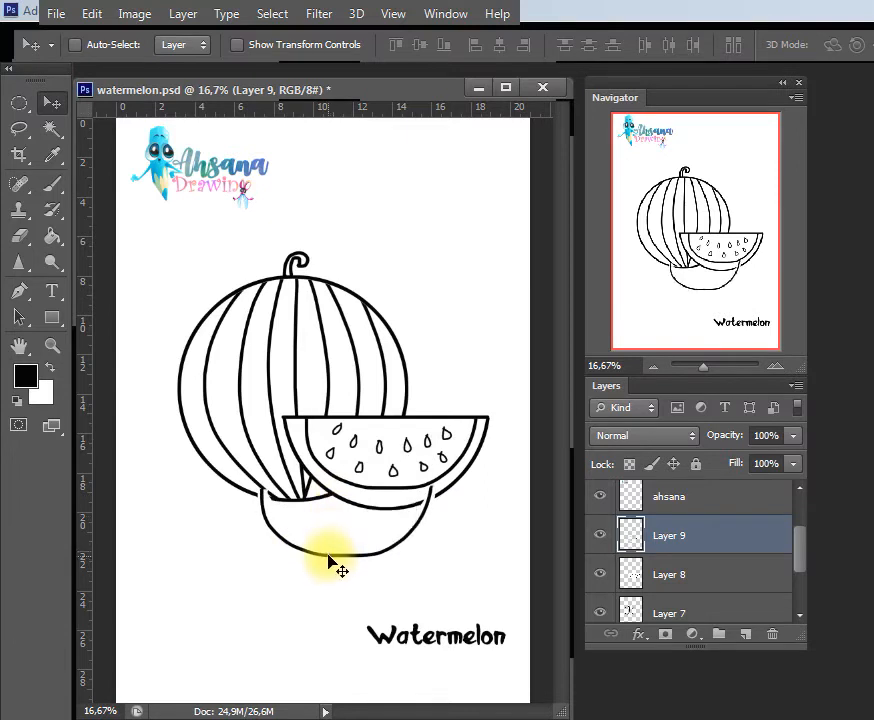
pyautogui.press('w')
pyautogui.click(340, 556)
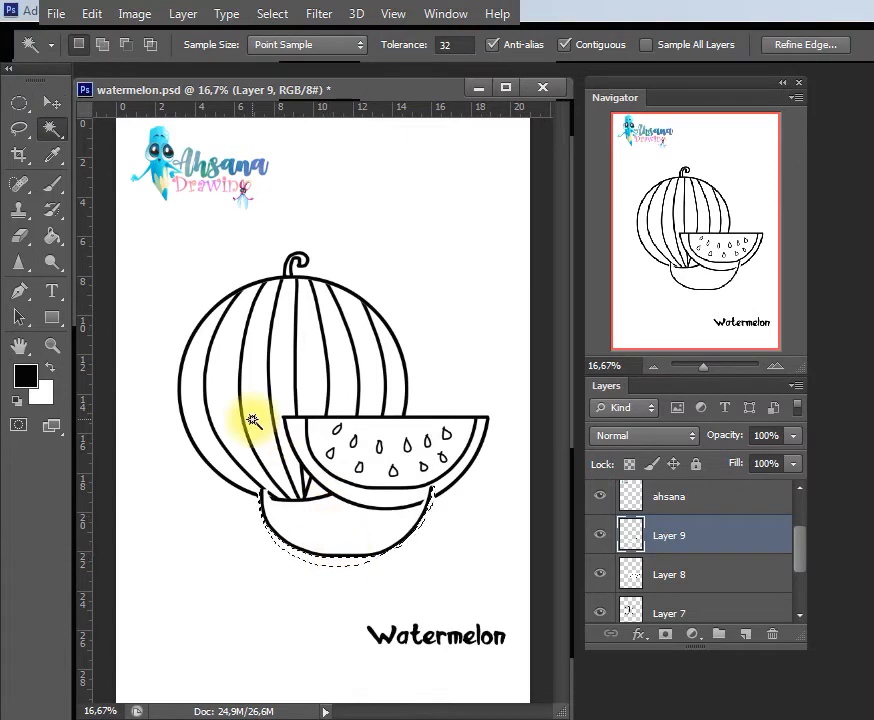
pyautogui.click(278, 505)
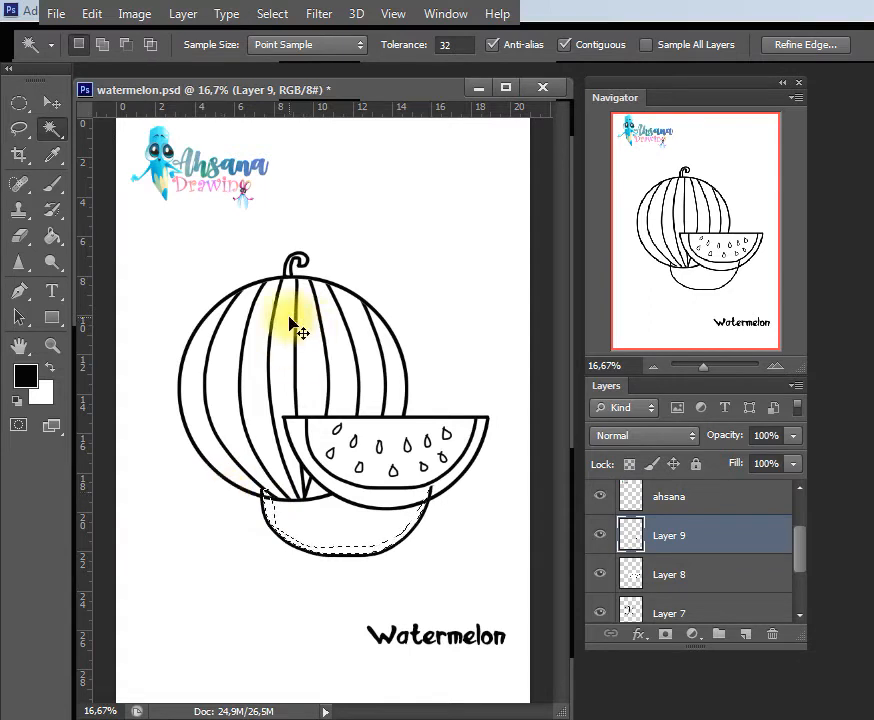
# Move the copied rind line back onto the slice and scale it to 104.29% width and 122.09% height as a second rind line
pyautogui.press('v')
pyautogui.moveTo(328, 548); pyautogui.dragTo(362, 476)
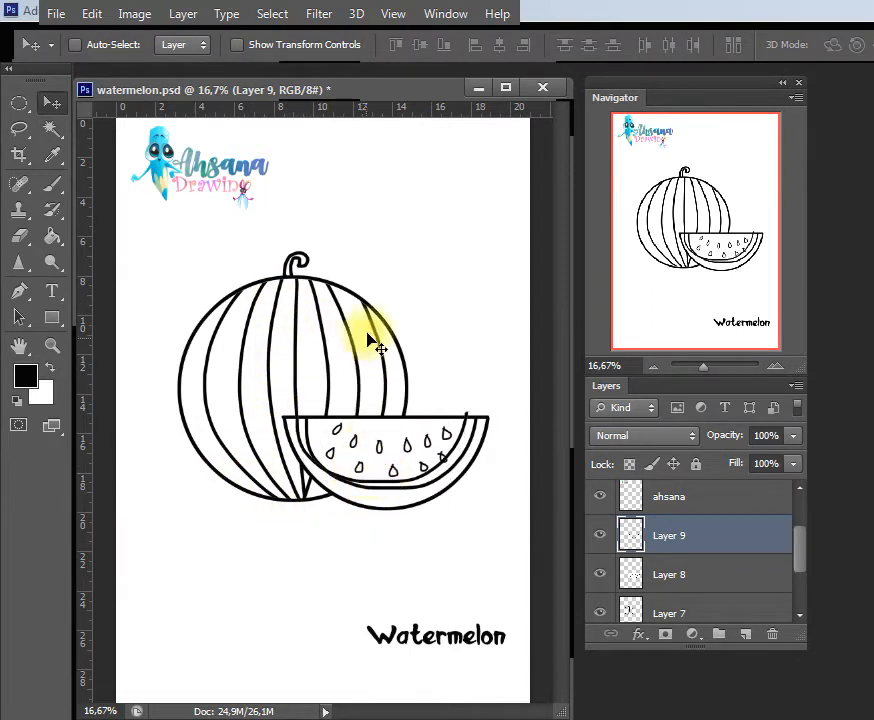
pyautogui.hotkey('ctrl', 't')
pyautogui.moveTo(468, 449)
pyautogui.mouseDown()
pyautogui.moveTo(482, 449)
pyautogui.moveTo(474, 462)
pyautogui.mouseUp()
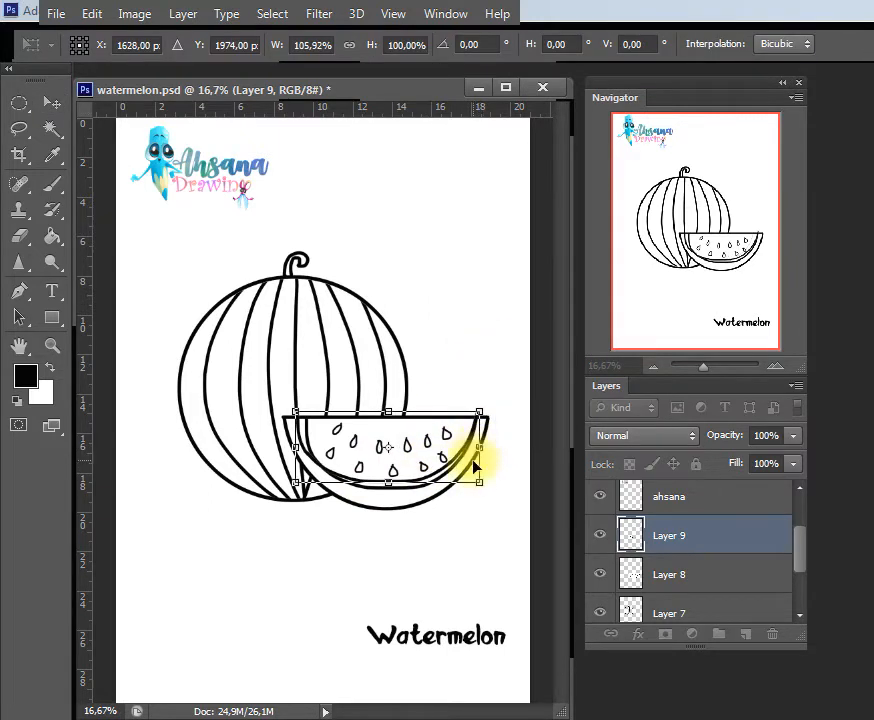
pyautogui.moveTo(392, 484); pyautogui.dragTo(390, 497)
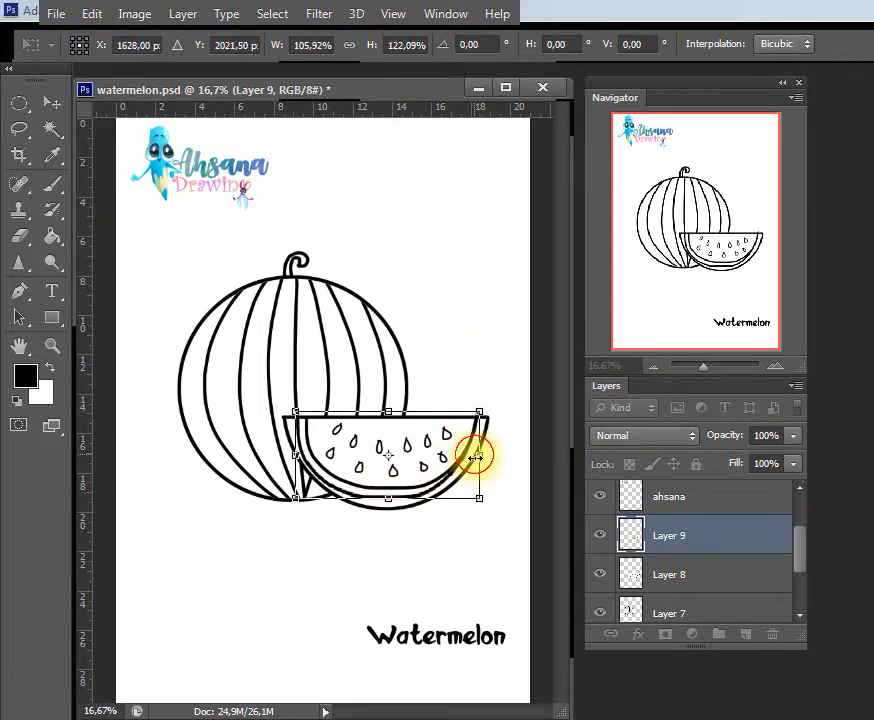
pyautogui.moveTo(475, 456)
pyautogui.mouseDown()
pyautogui.moveTo(476, 446)
pyautogui.moveTo(487, 458)
pyautogui.mouseUp()
pyautogui.moveTo(480, 459); pyautogui.dragTo(478, 460)
pyautogui.moveTo(358, 452); pyautogui.dragTo(359, 452)
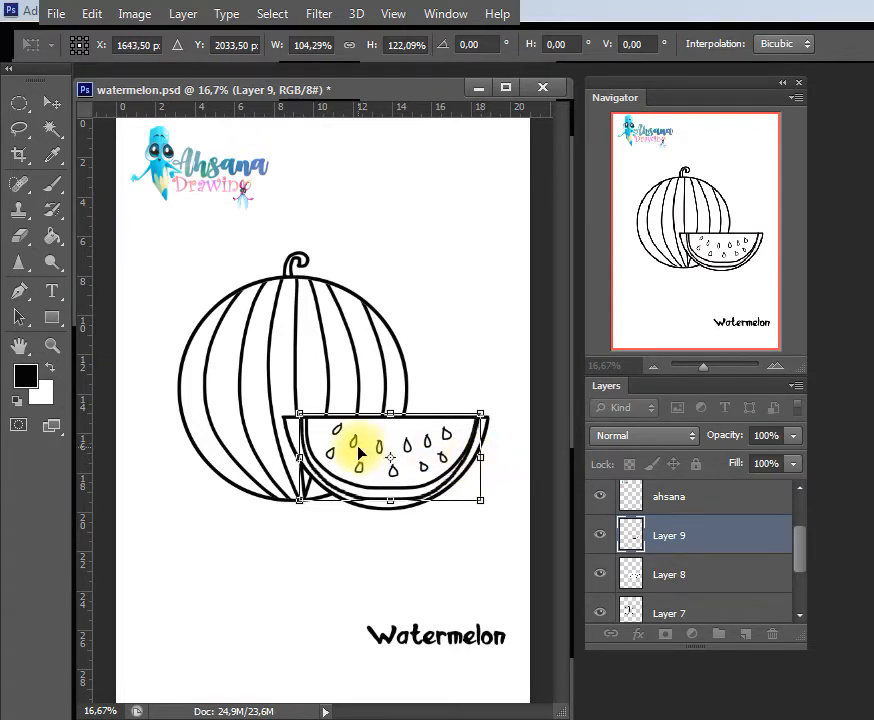
pyautogui.press('Return')
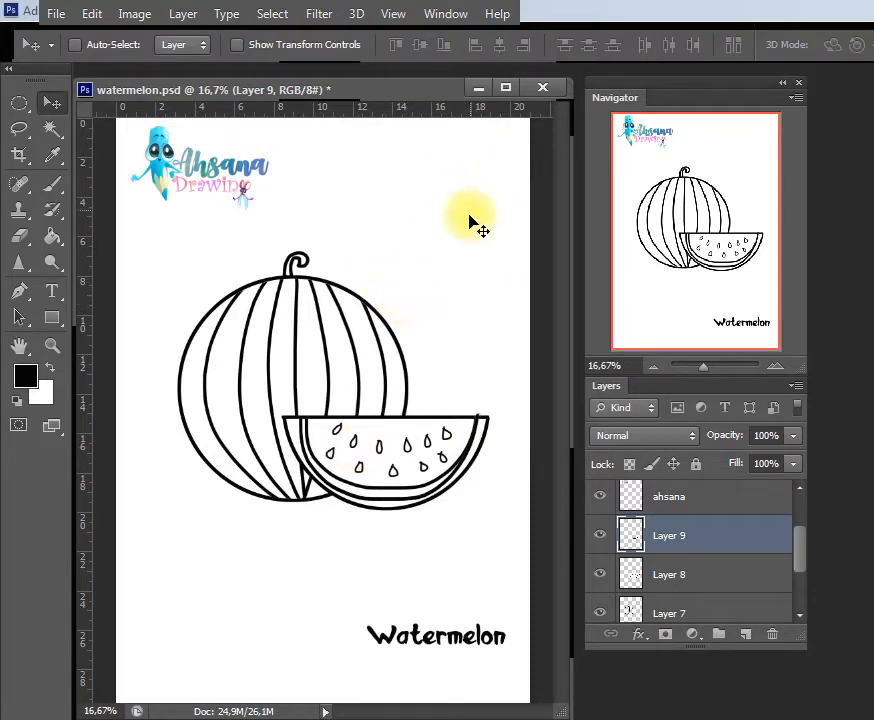
# Try to erase the copied rind line's end above the slice's top edge with a 500 px eraser, then undo back to the wand selection
pyautogui.press('e')
pyautogui.click(479, 372)
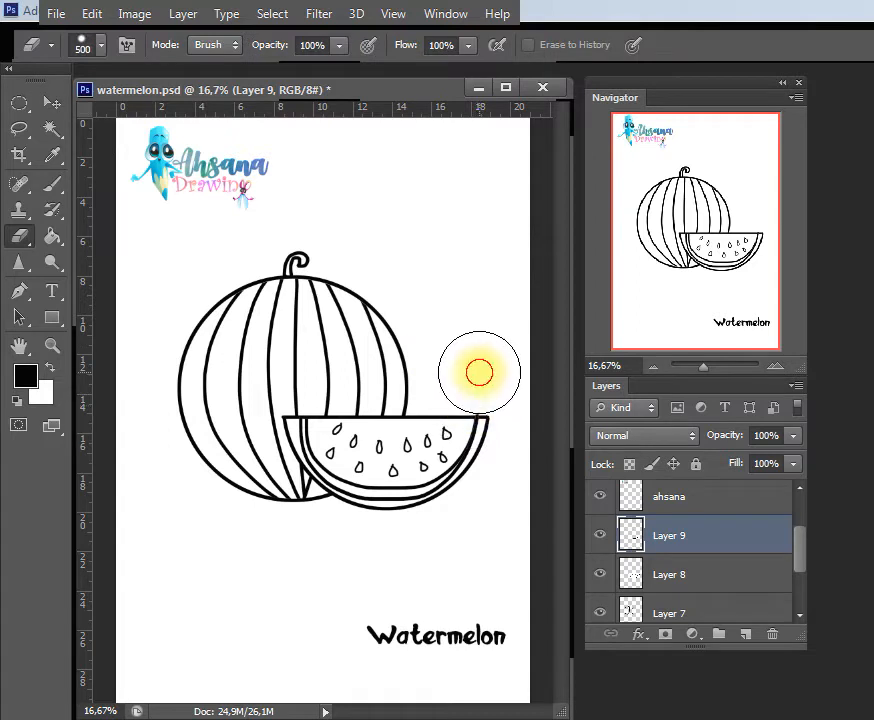
pyautogui.moveTo(399, 353); pyautogui.dragTo(375, 350)
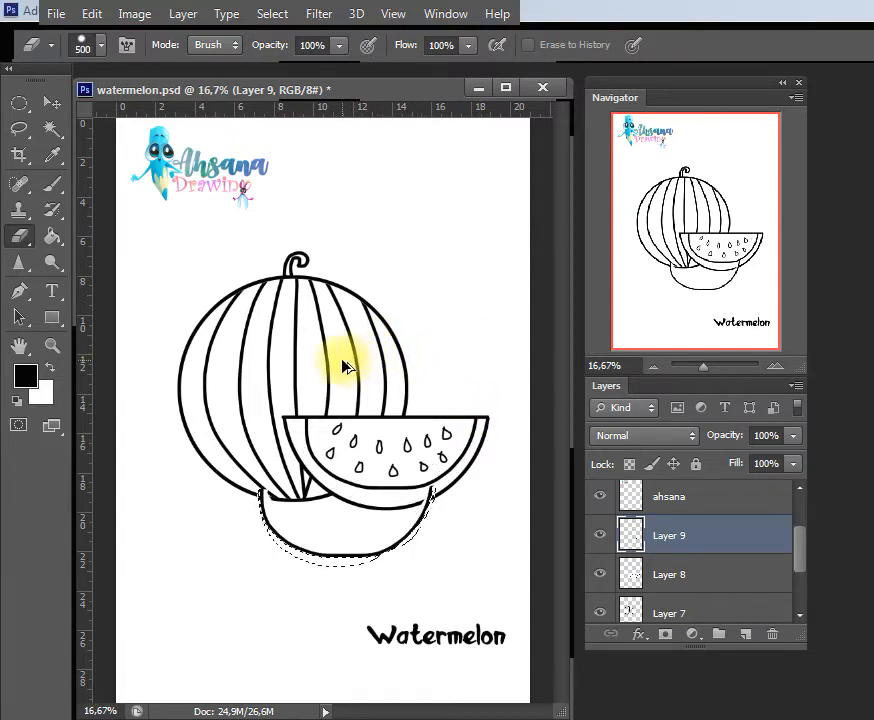
# Clear the selection and delete Layer 9 with the copied rind line
pyautogui.hotkey('ctrl', 'd')
pyautogui.click(772, 634)
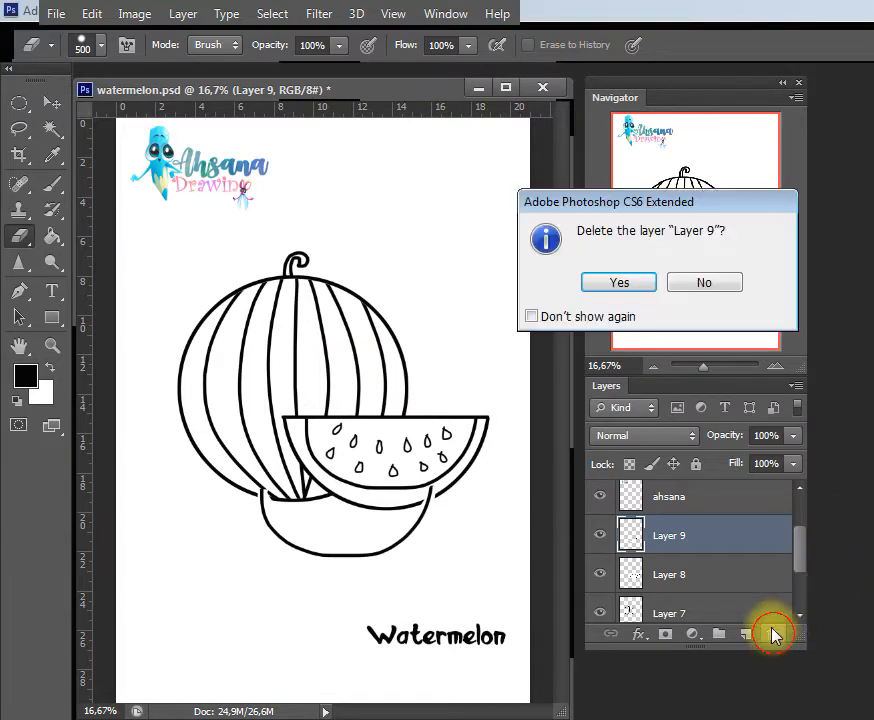
pyautogui.click(616, 281)
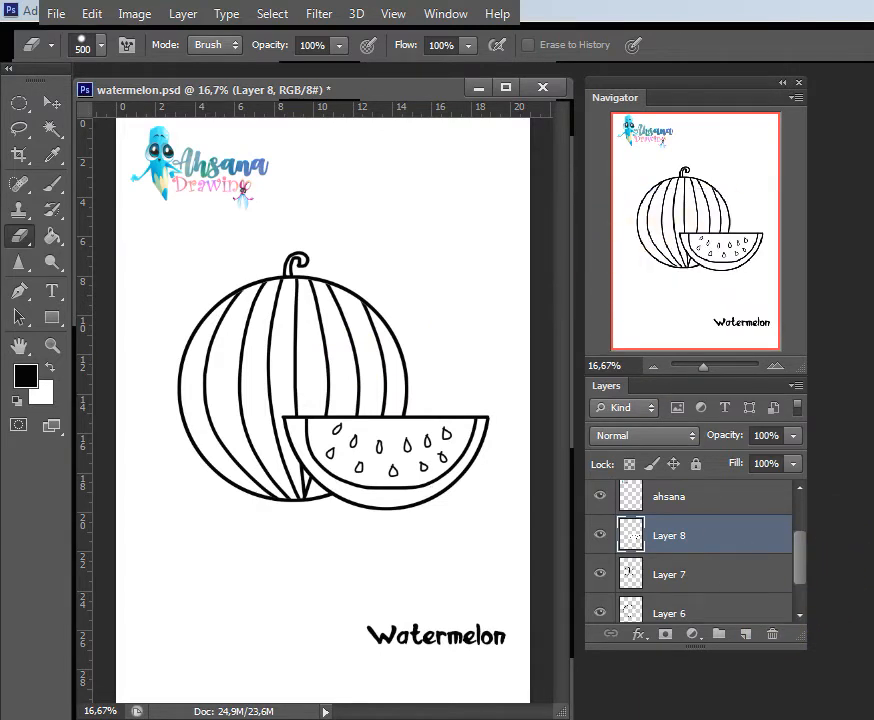
# Save the document and select the slice's flesh around the seeds on Layer 8 with the Magic Wand
pyautogui.scroll(2, 690, 550)
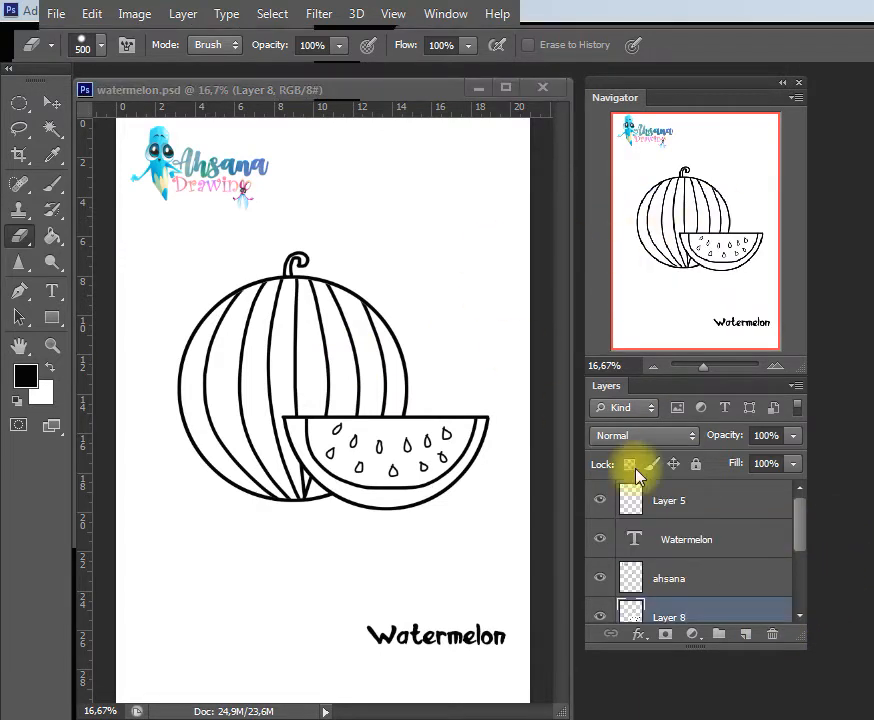
pyautogui.click(694, 588)
pyautogui.click(683, 613)
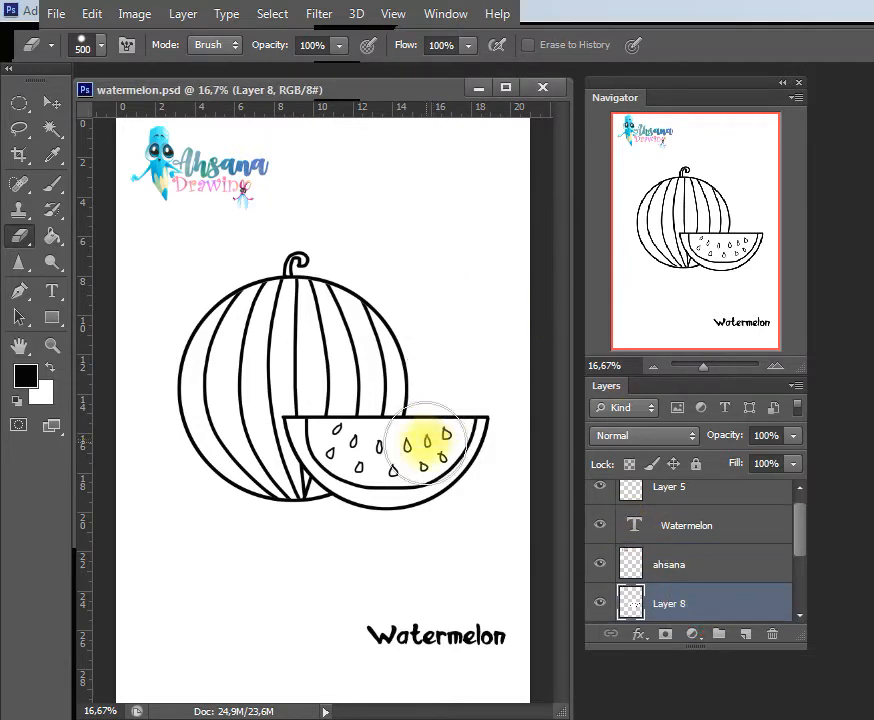
pyautogui.press('w')
# Set one of the two working colours to pinkish red fb4367 and the other to bright red
pyautogui.click(32, 380)
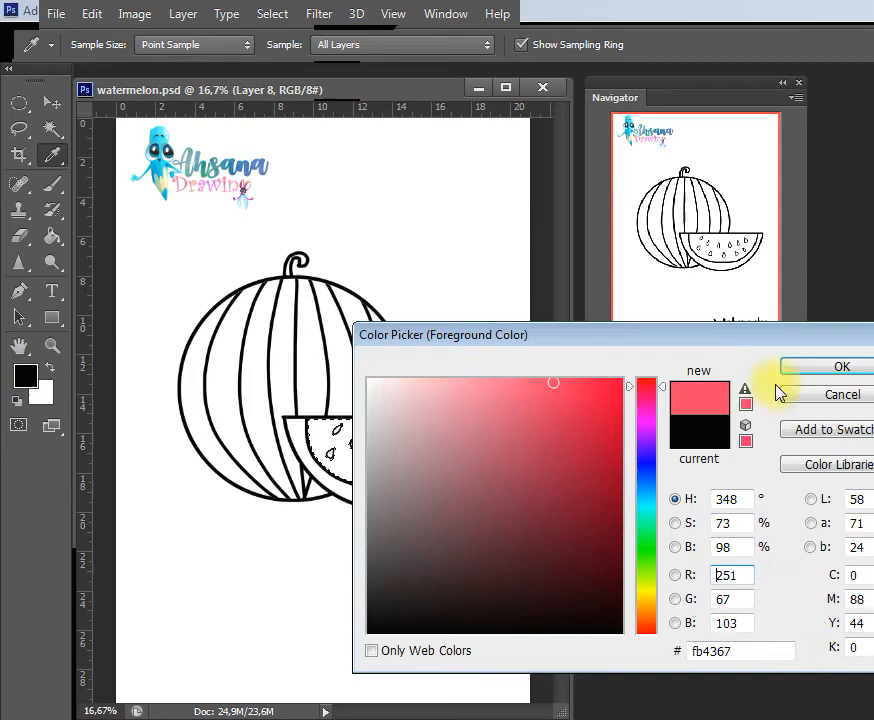
pyautogui.click(792, 368)
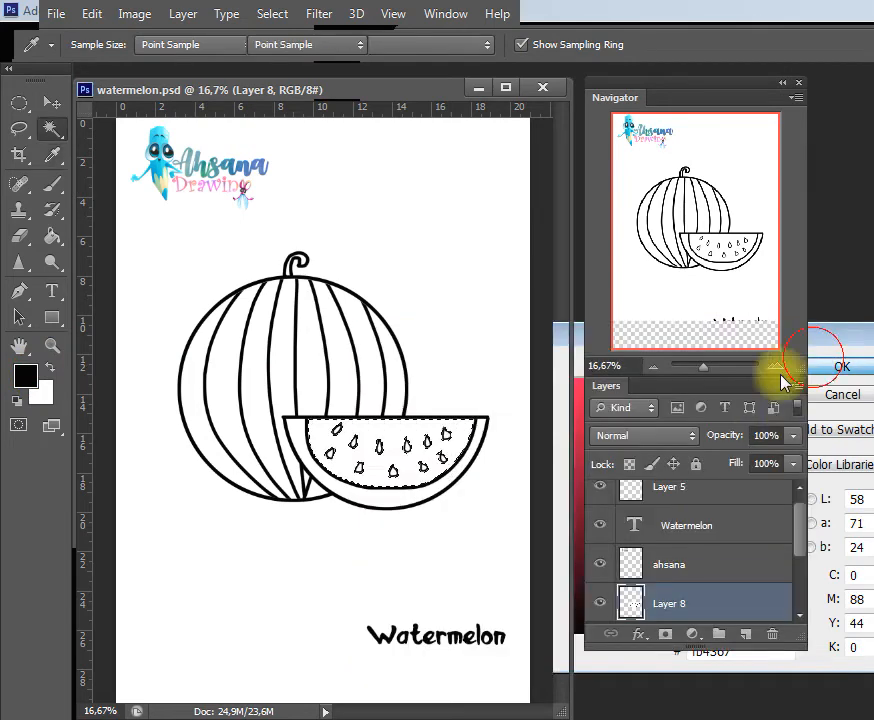
pyautogui.click(47, 369)
pyautogui.click(26, 376)
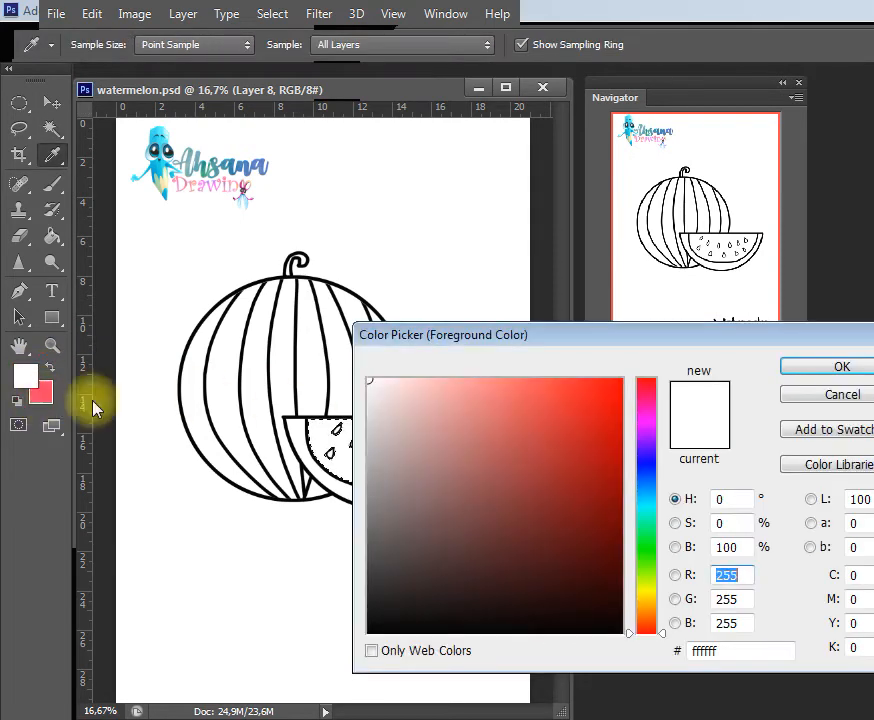
pyautogui.click(585, 396)
pyautogui.click(800, 367)
pyautogui.press('w')
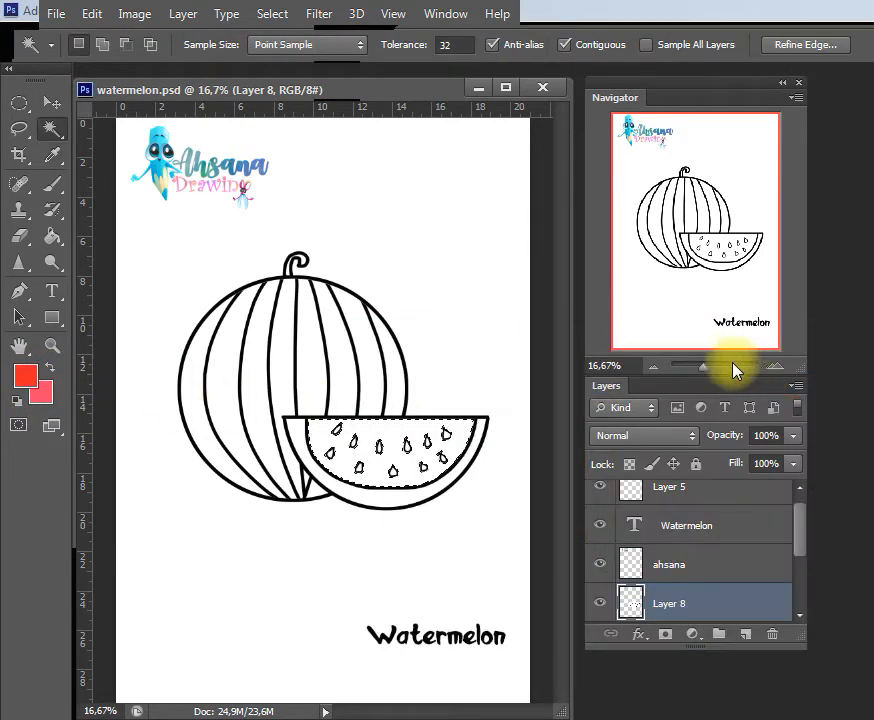
# Fill the selected flesh of the slice with the bright red colour and clear the selection
pyautogui.click(47, 369)
pyautogui.hotkey('ctrl', 'BackSpace')
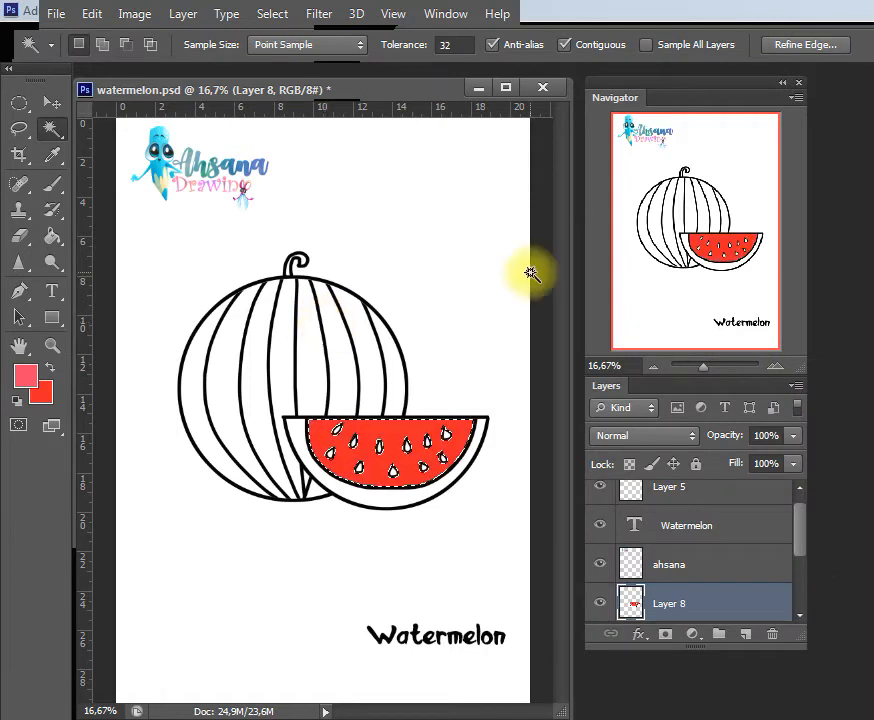
pyautogui.hotkey('ctrl', 'd')
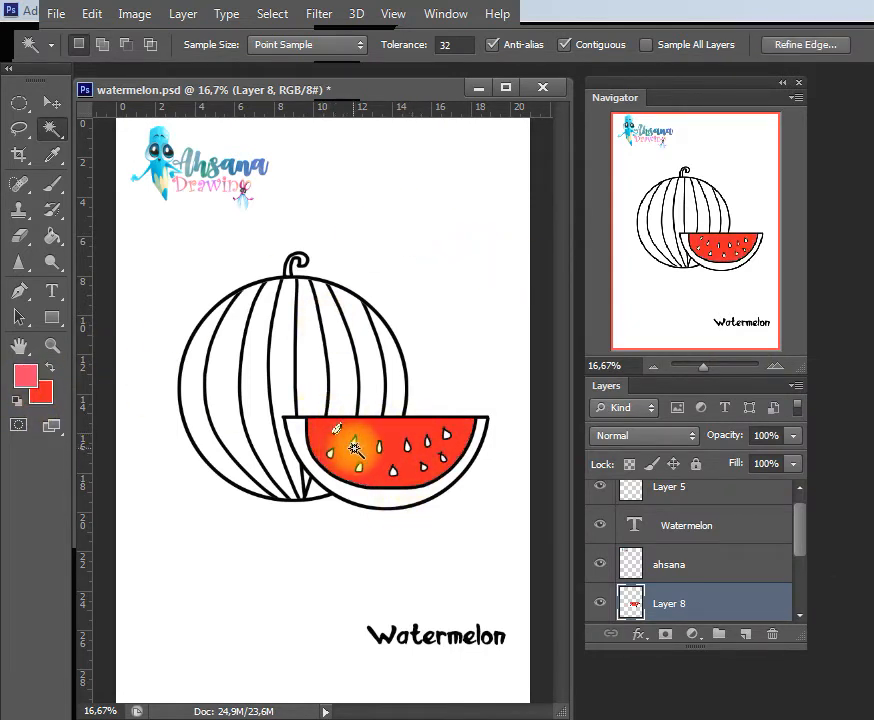
# Select the inside of all the seeds in the slice on Layer 8 together with the Magic Wand
pyautogui.hotkey('ctrl', '+')
pyautogui.hotkey('ctrl', '+')
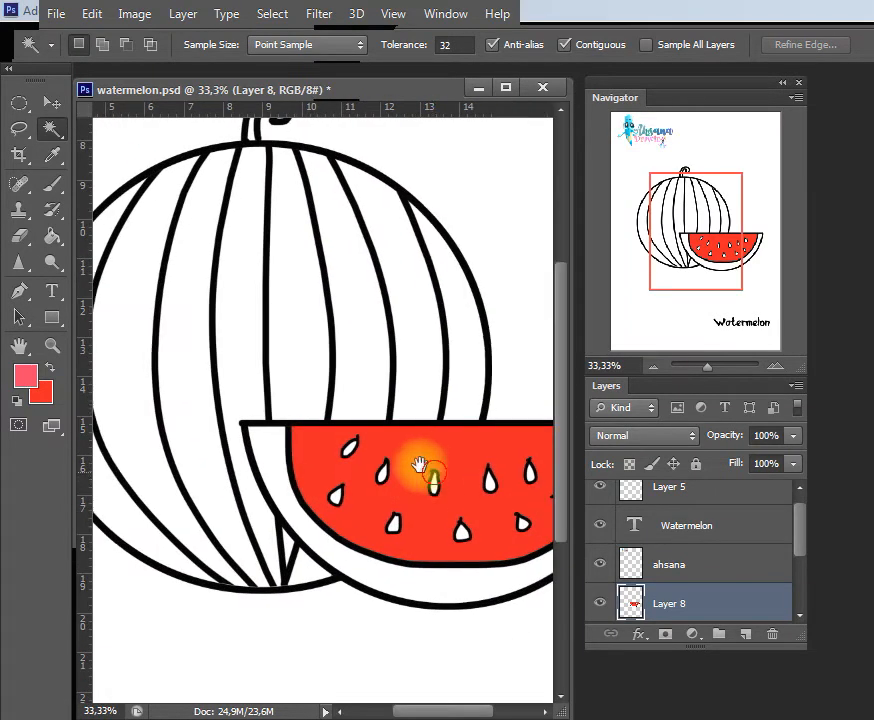
pyautogui.hscroll(3, 416, 433)
pyautogui.click(362, 450)
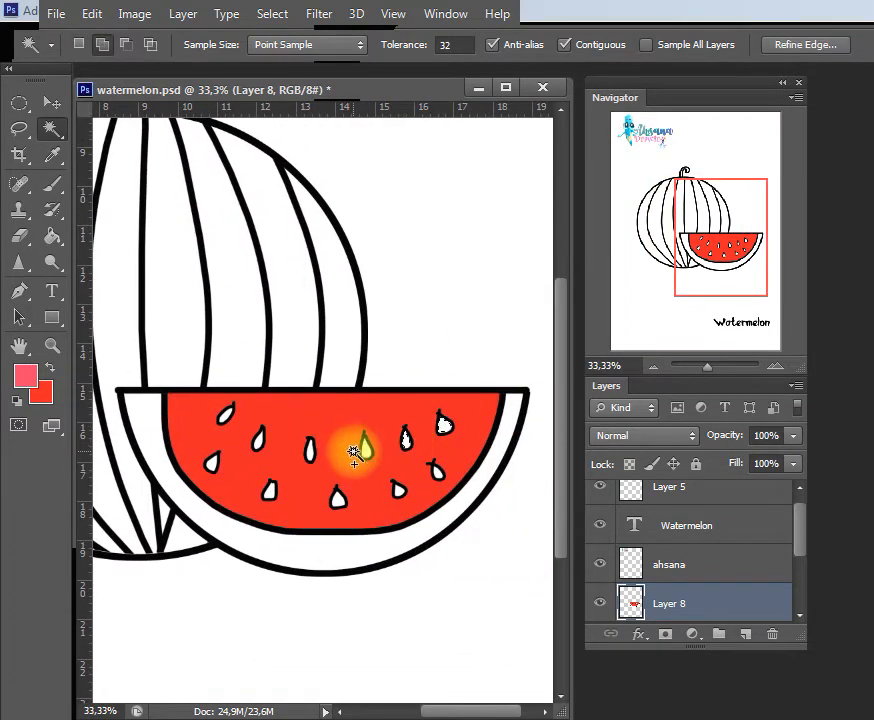
pyautogui.click(310, 455)
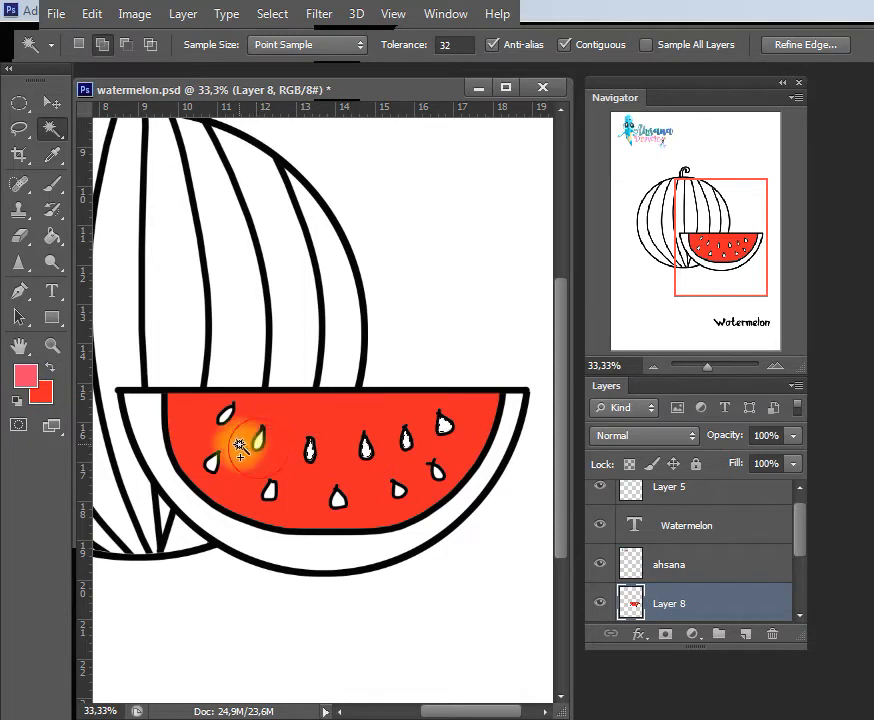
pyautogui.click(224, 414)
pyautogui.click(258, 443)
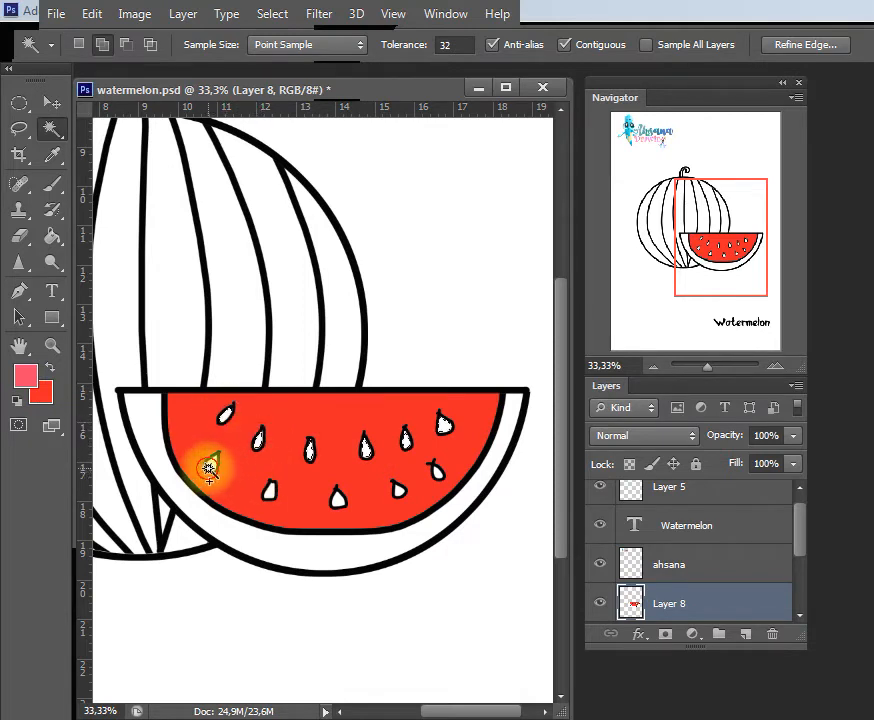
pyautogui.click(270, 489)
pyautogui.click(213, 465)
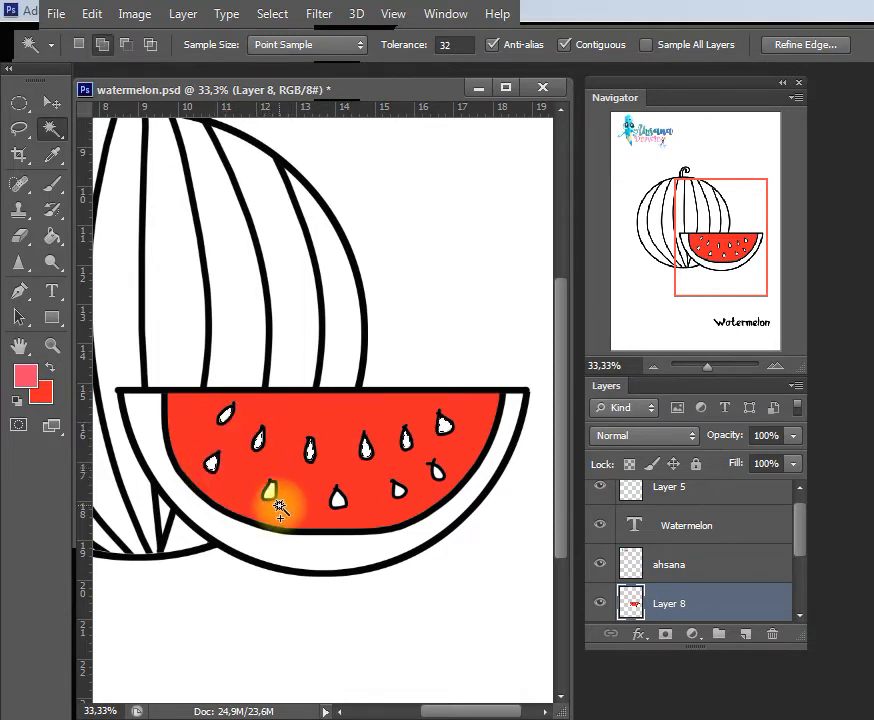
pyautogui.click(338, 498)
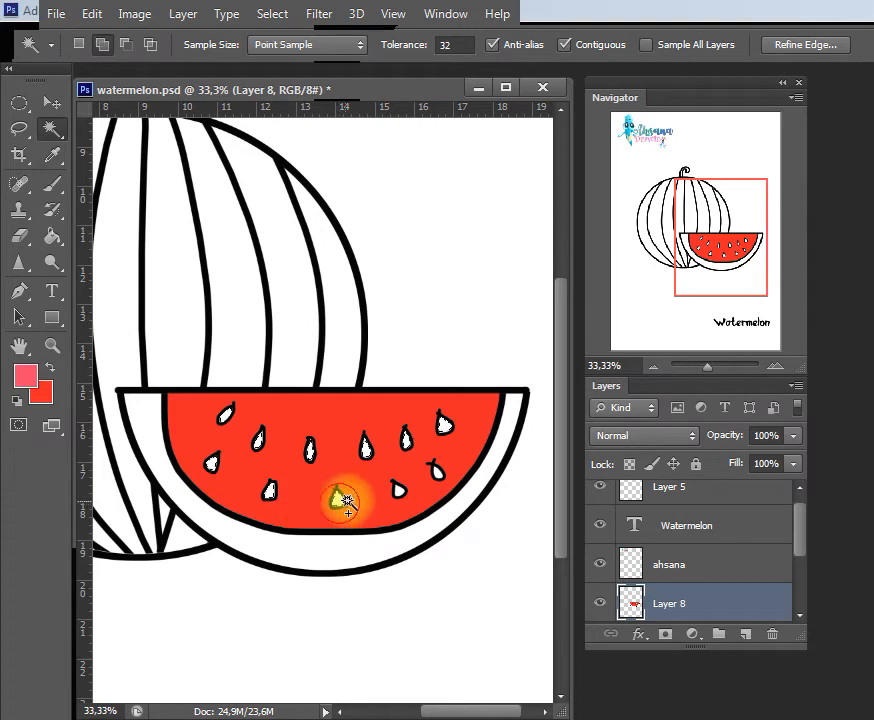
pyautogui.click(440, 468)
# Try filling the selected seeds with dark red 751a1a
pyautogui.click(38, 396)
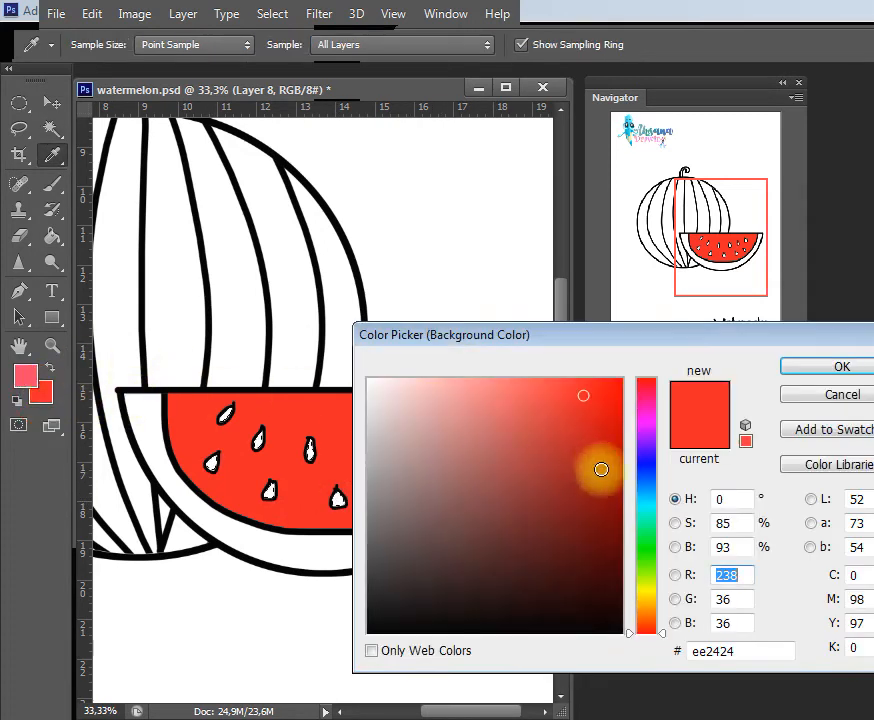
pyautogui.moveTo(601, 468)
pyautogui.mouseDown()
pyautogui.moveTo(574, 527)
pyautogui.moveTo(564, 529)
pyautogui.moveTo(570, 512)
pyautogui.mouseUp()
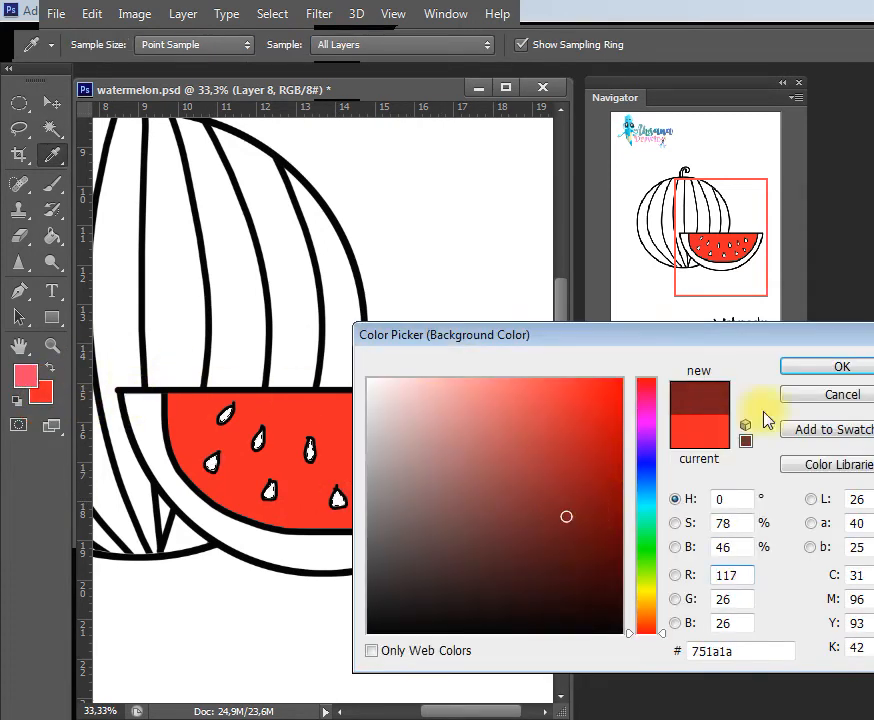
pyautogui.click(806, 361)
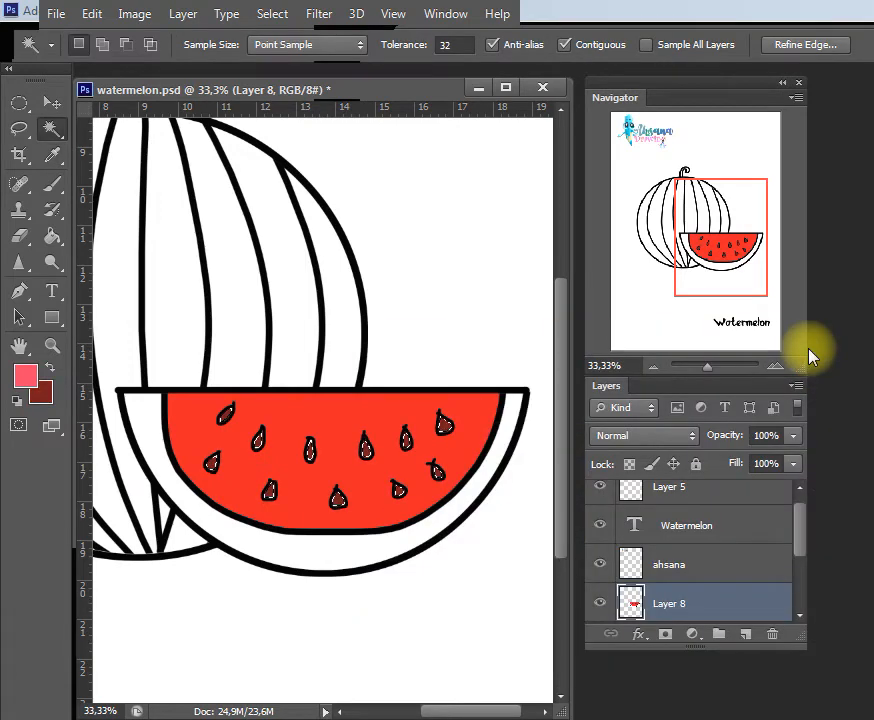
# Change the background colour to a dark orange-toned brown and fill the selected seeds with it
pyautogui.click(40, 396)
pyautogui.click(647, 611)
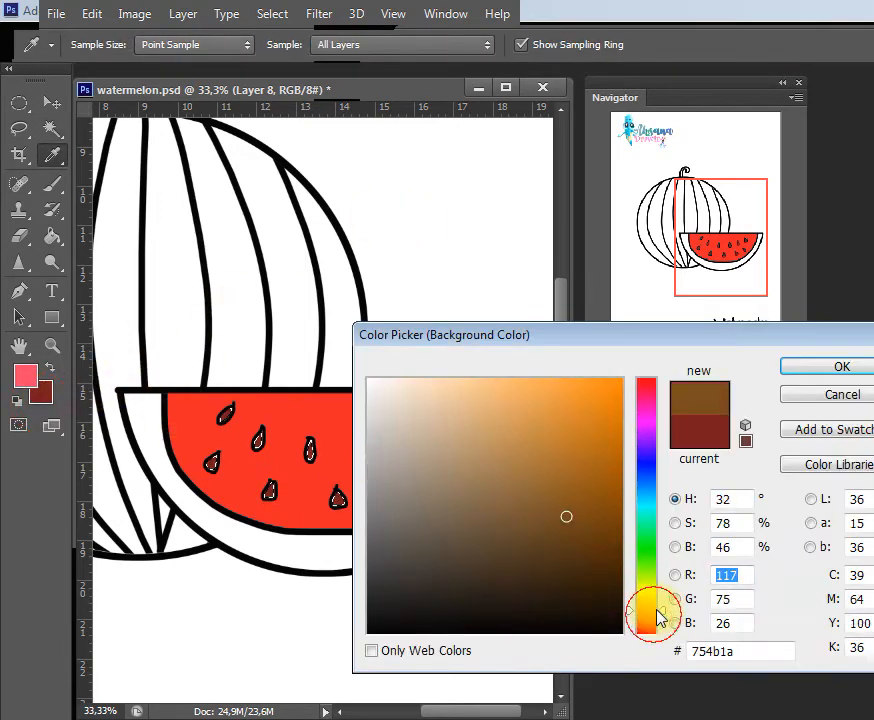
pyautogui.moveTo(604, 547); pyautogui.dragTo(602, 540)
pyautogui.click(812, 370)
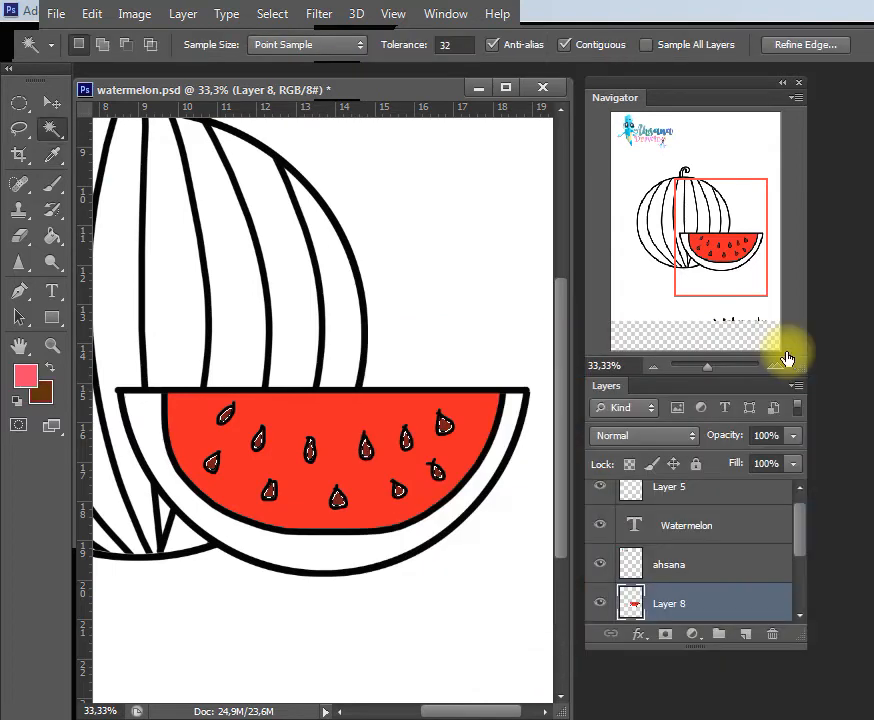
# Set the foreground colour to light orange, paint small highlights on the seeds with a size 25 brush, and clear the selection
pyautogui.press('x')
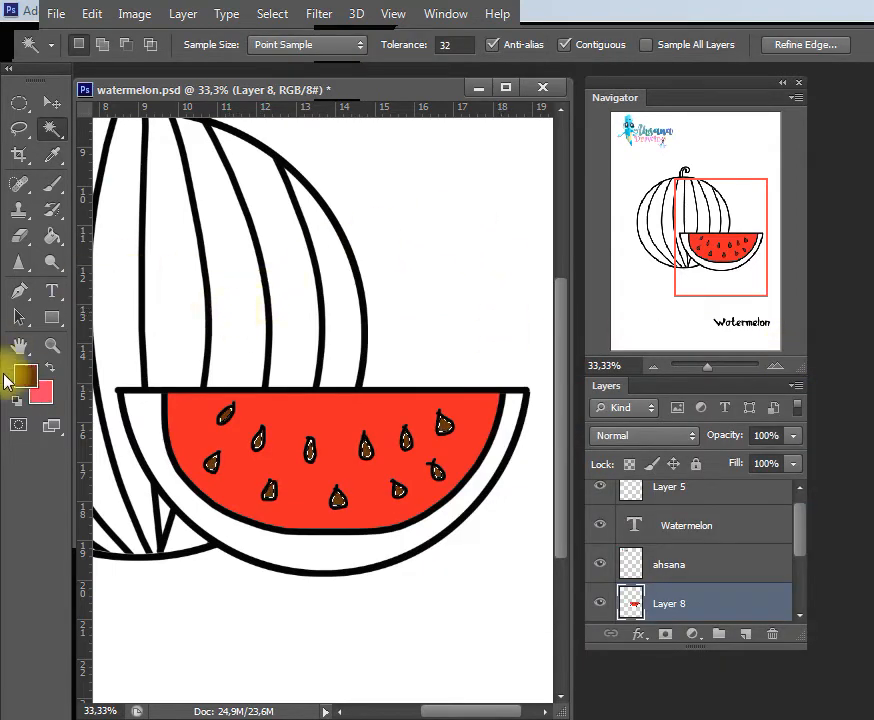
pyautogui.click(20, 375)
pyautogui.moveTo(499, 473)
pyautogui.mouseDown()
pyautogui.moveTo(570, 501)
pyautogui.moveTo(490, 425)
pyautogui.moveTo(527, 399)
pyautogui.mouseUp()
pyautogui.click(842, 366)
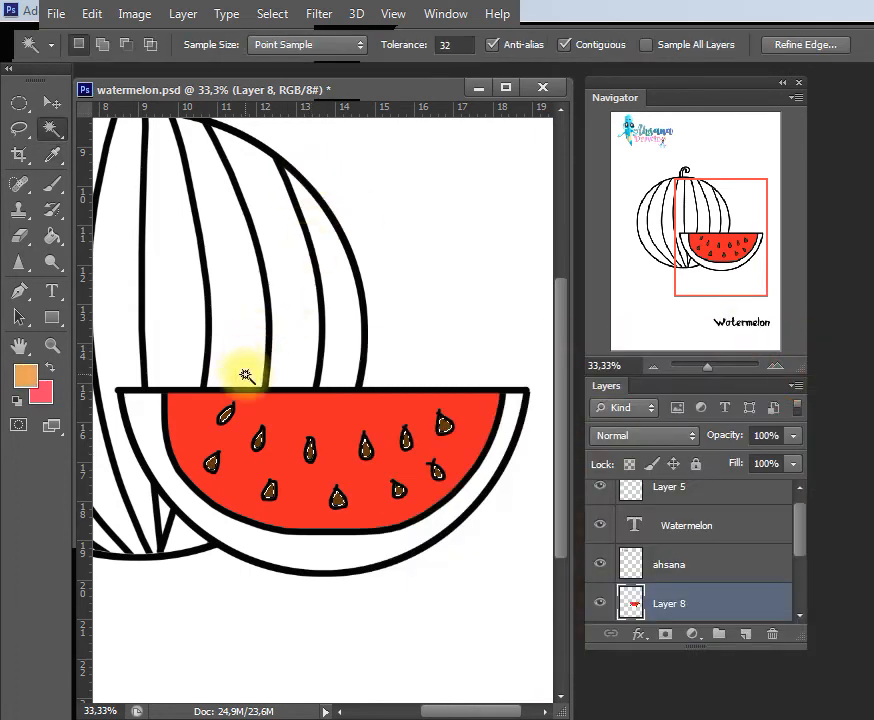
pyautogui.press('b')
pyautogui.press(']')
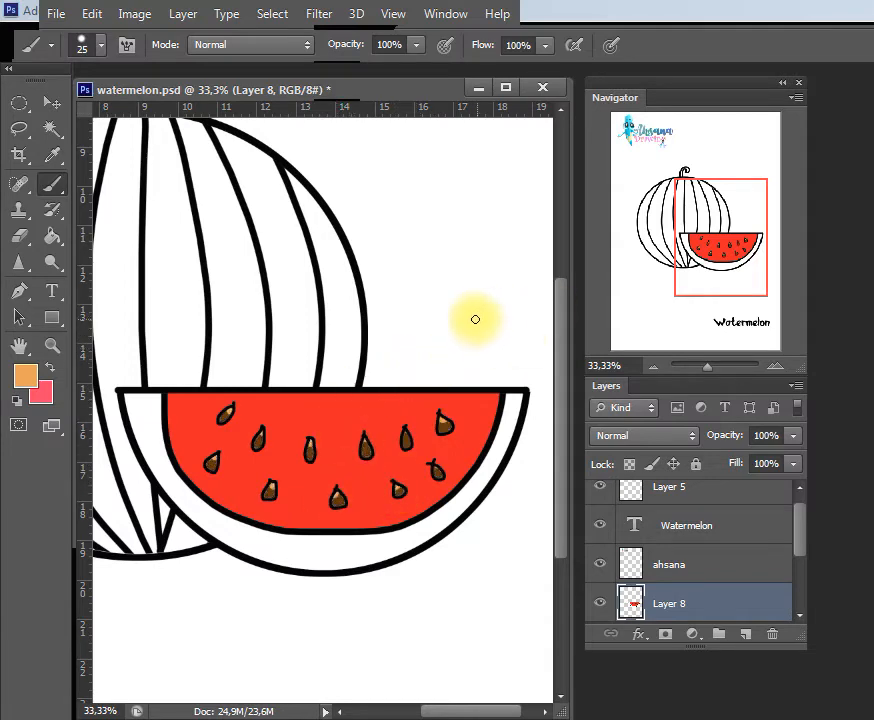
# Select the white rind of the slice on Layer 8 with the Magic Wand
pyautogui.hotkey('ctrl', '-')
pyautogui.hotkey('ctrl', '-')
pyautogui.press('e')
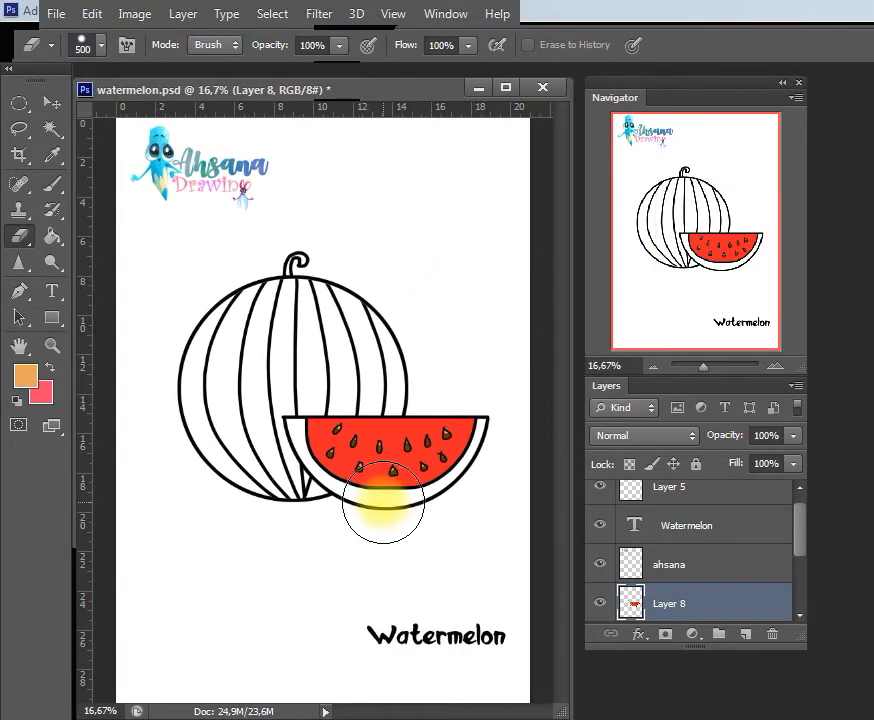
pyautogui.press('w')
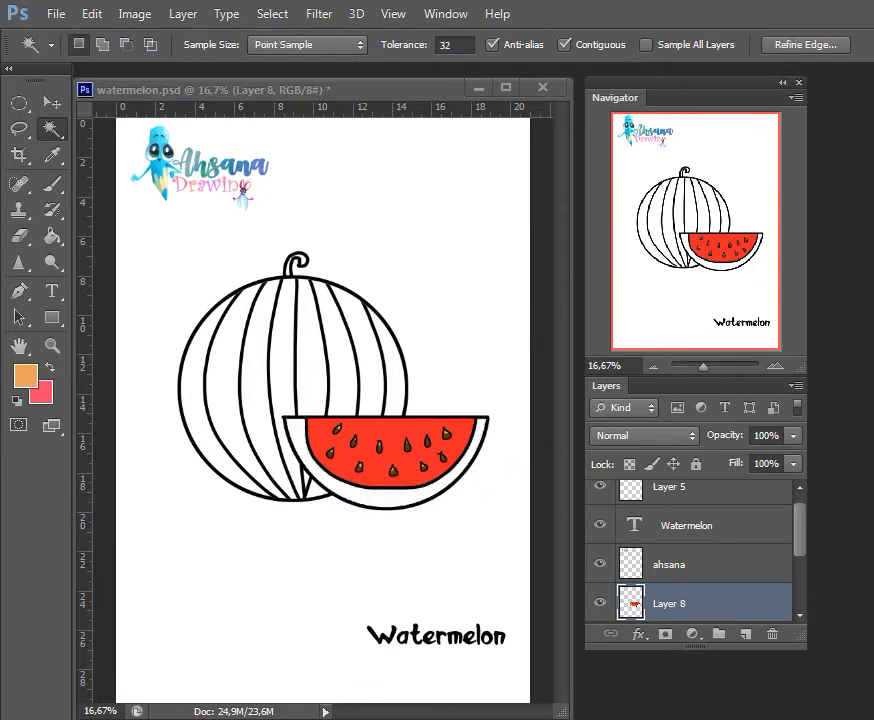
pyautogui.moveTo(379, 92); pyautogui.dragTo(377, 93)
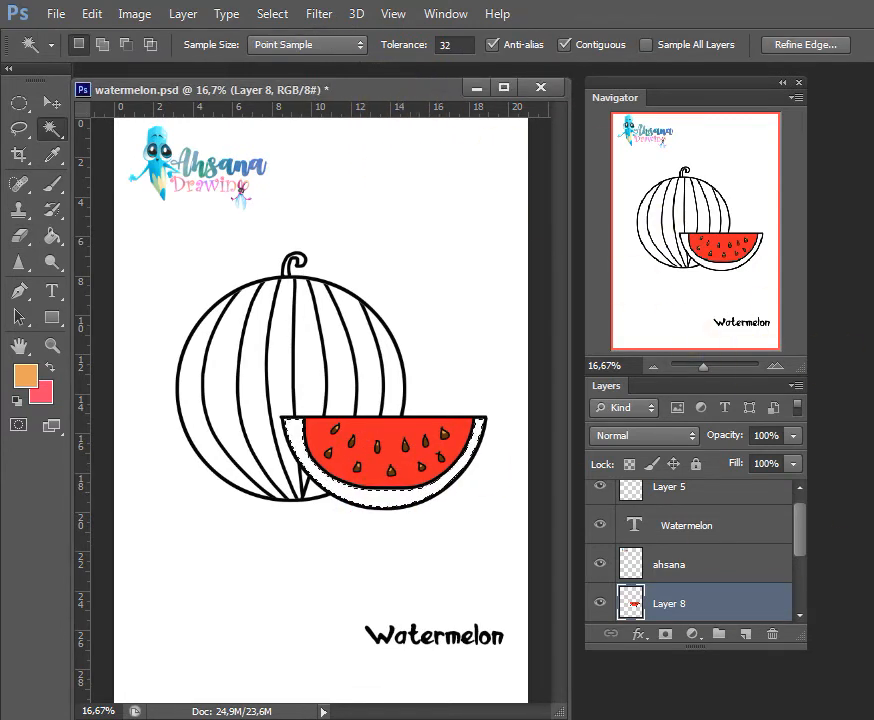
# Fill the selected rind of the slice with olive green and refill it with a lighter yellowish green
pyautogui.press('i')
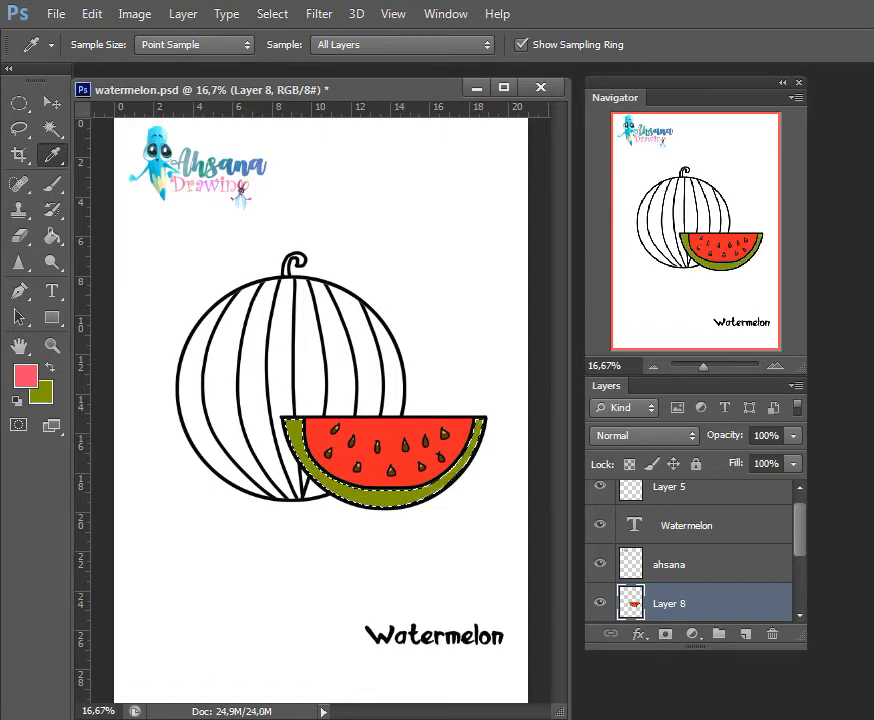
pyautogui.click(41, 393)
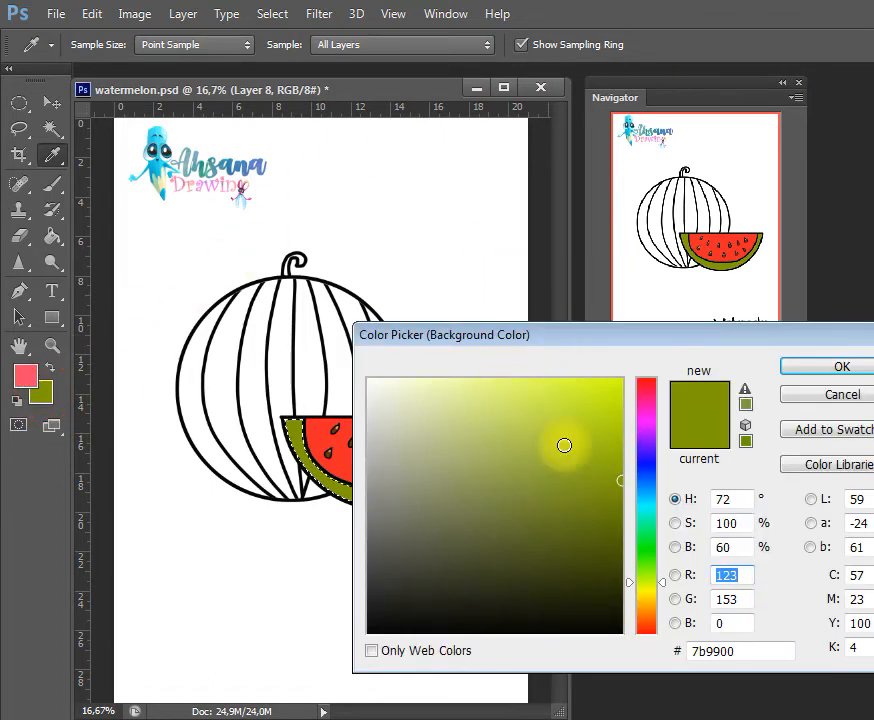
pyautogui.moveTo(564, 445); pyautogui.dragTo(603, 445)
pyautogui.click(806, 369)
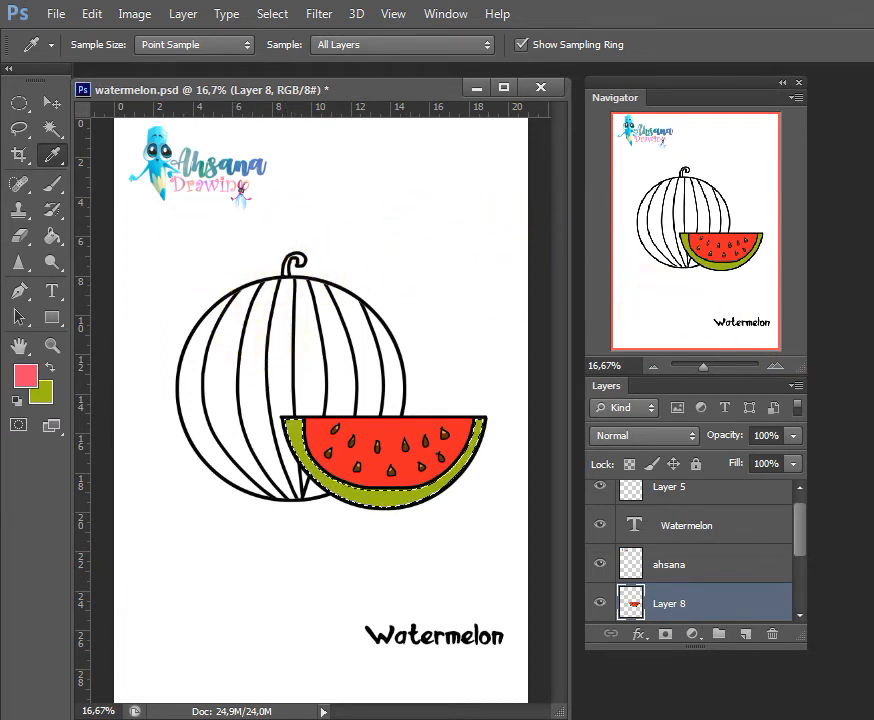
# Paint the inner part of the slice's rind cream with a size 80 brush and clear the selection
pyautogui.press('b')
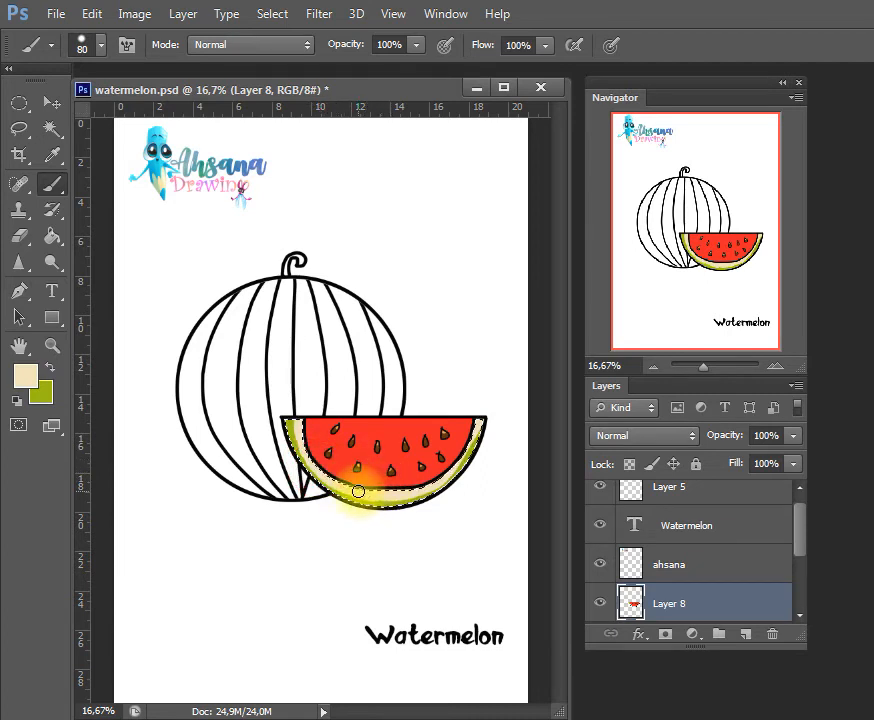
pyautogui.moveTo(393, 478); pyautogui.dragTo(440, 472)
pyautogui.hotkey('ctrl', 'd')
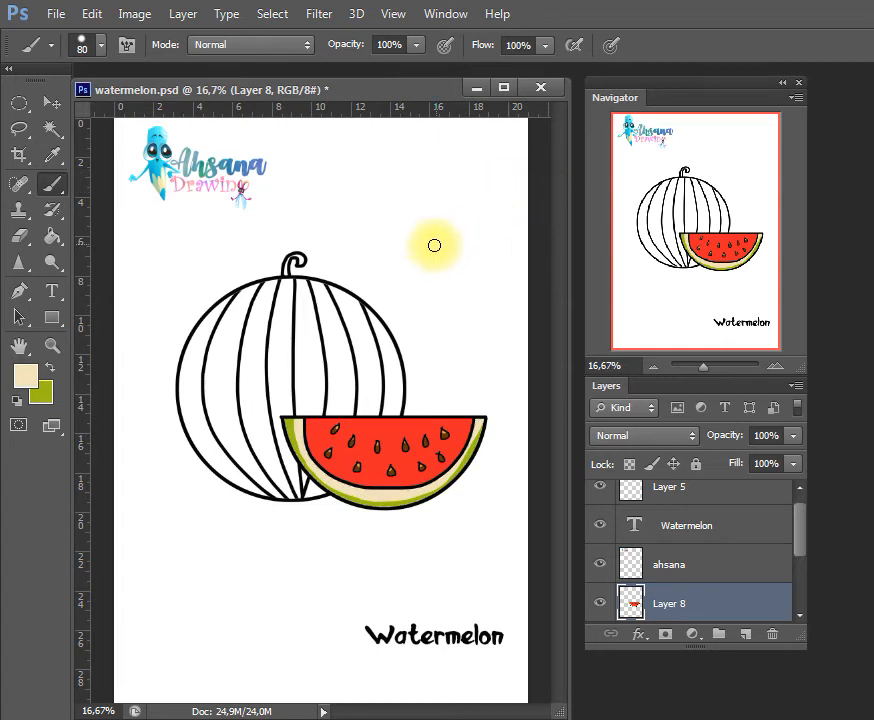
# Identify the whole melon's artwork by toggling Layer 6 and merge Layer 6 with Layer 7
pyautogui.press('w')
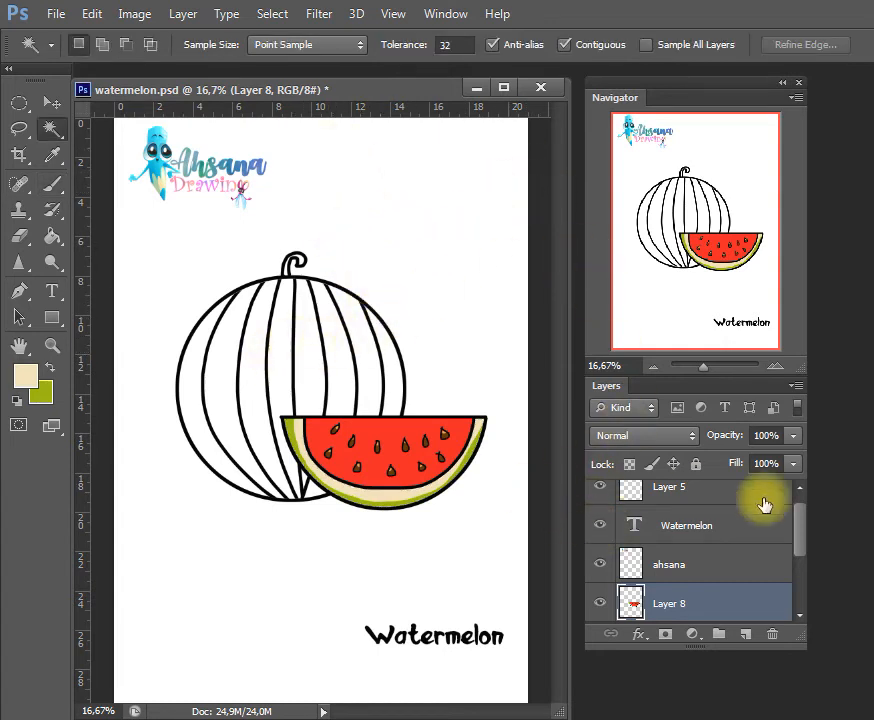
pyautogui.moveTo(796, 527); pyautogui.dragTo(803, 574)
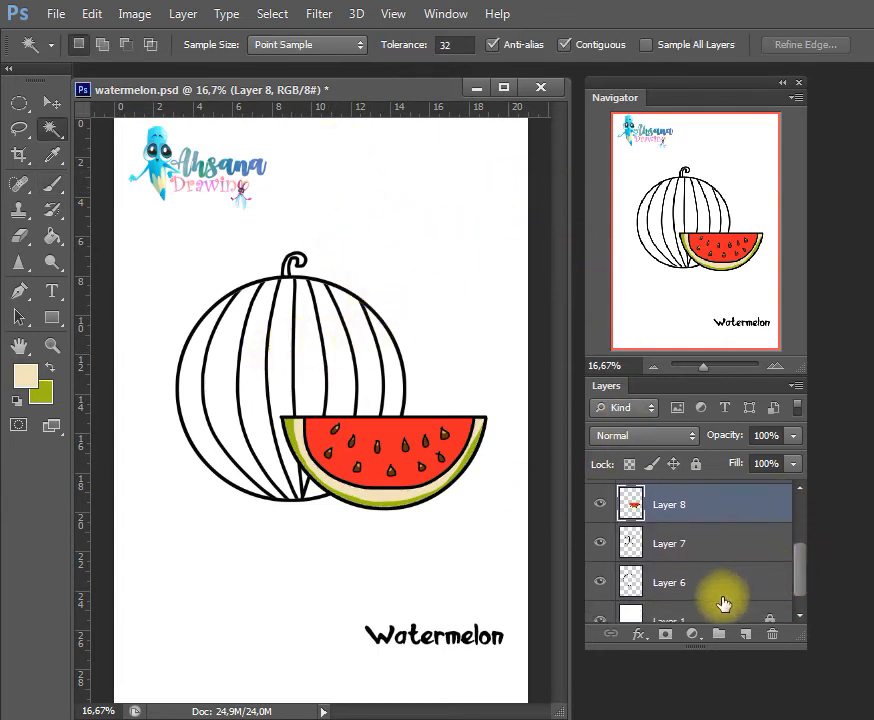
pyautogui.click(680, 582)
pyautogui.click(600, 581)
pyautogui.click(600, 581)
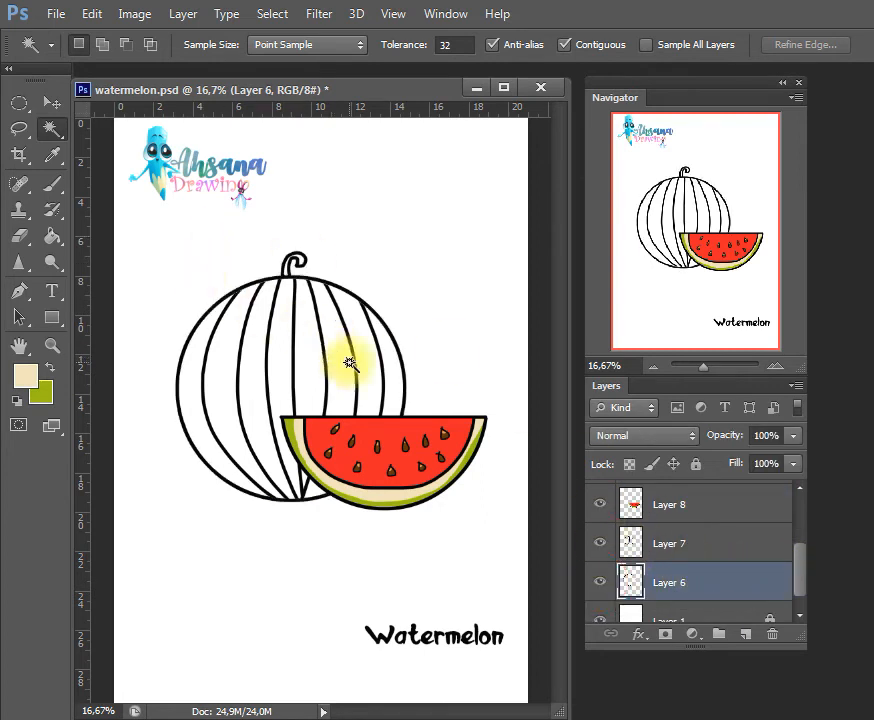
pyautogui.keyDown('shift'); pyautogui.click(684, 545); pyautogui.keyUp('shift')
pyautogui.hotkey('ctrl', 'e')
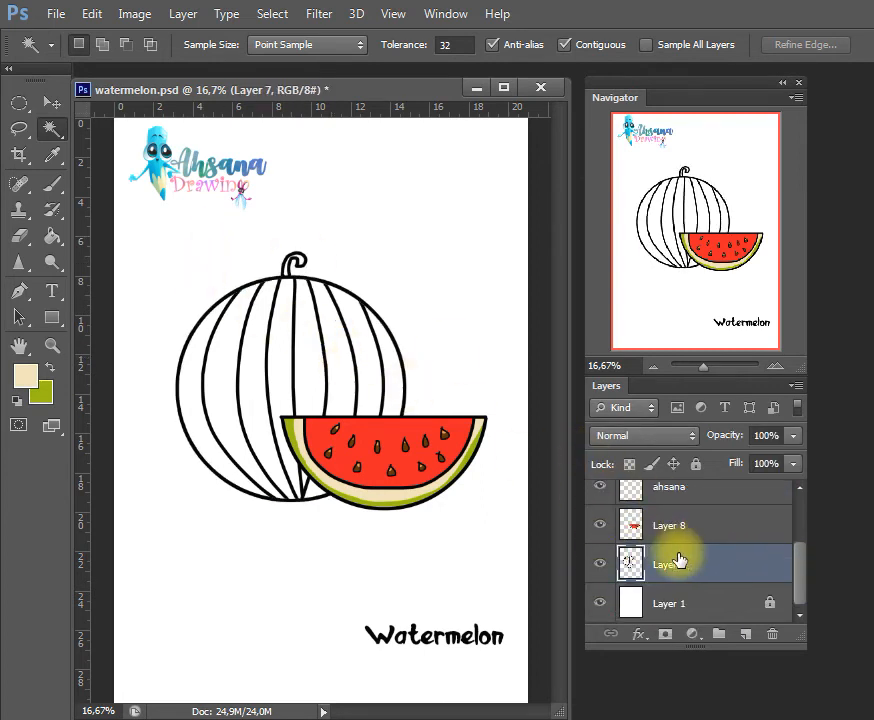
# Select the leftmost stripe of the whole melon on the merged layer and fill it with medium dark green
pyautogui.click(187, 368)
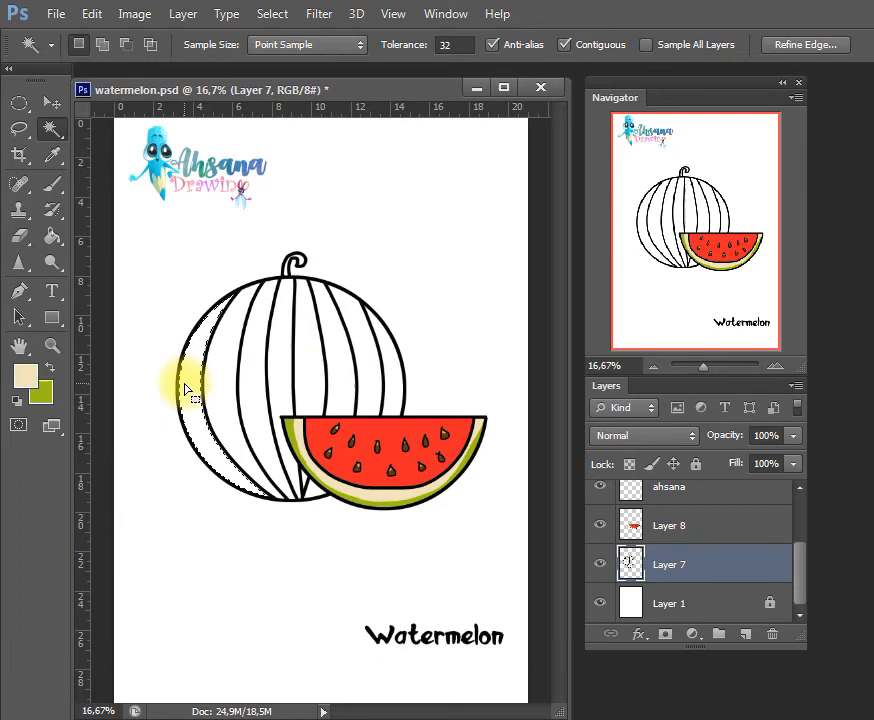
pyautogui.click(41, 394)
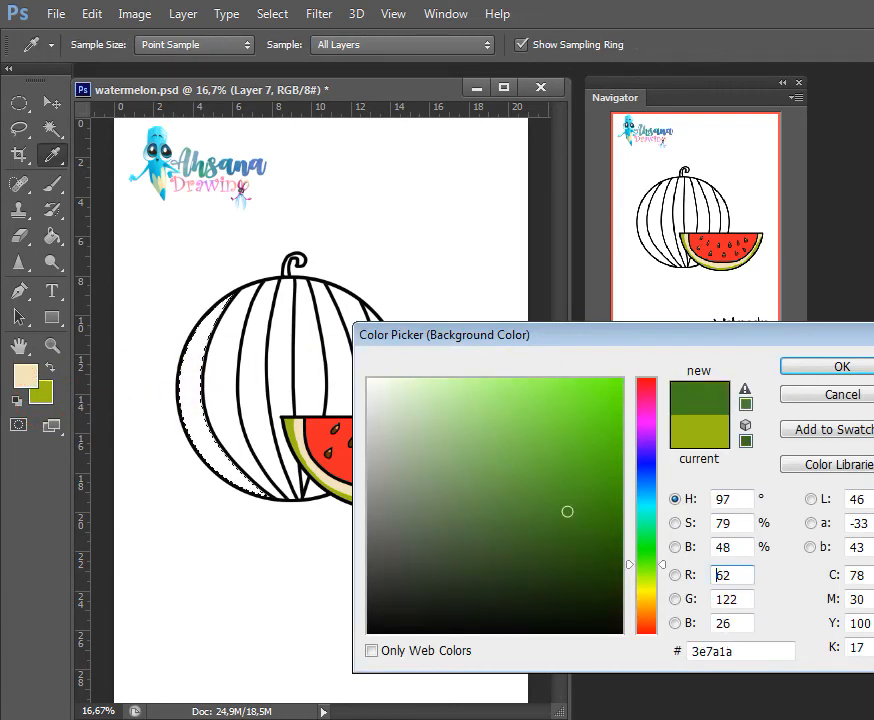
pyautogui.click(576, 494)
pyautogui.click(822, 367)
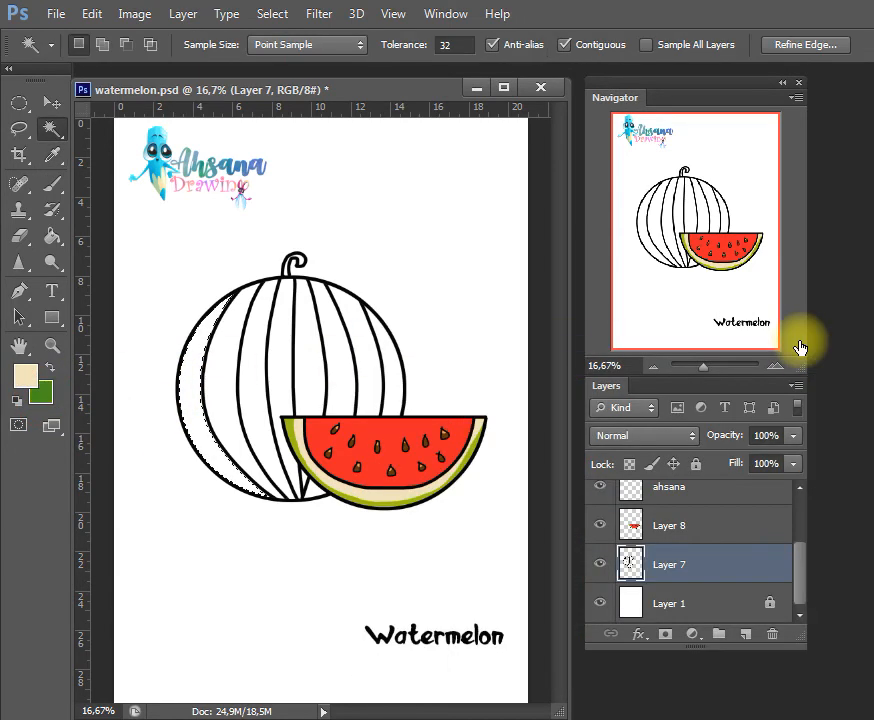
pyautogui.hotkey('ctrl', 'BackSpace')
# Select every second remaining stripe of the whole melon and fill them with the same dark green
pyautogui.click(222, 388)
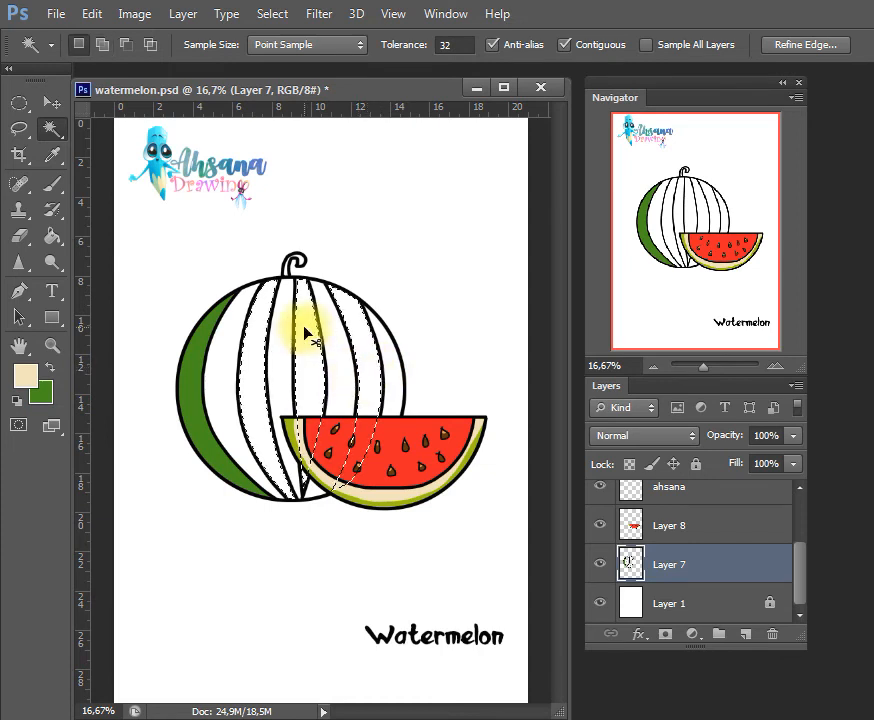
pyautogui.hotkey('ctrl', 'BackSpace')
pyautogui.hotkey('ctrl', 'd')
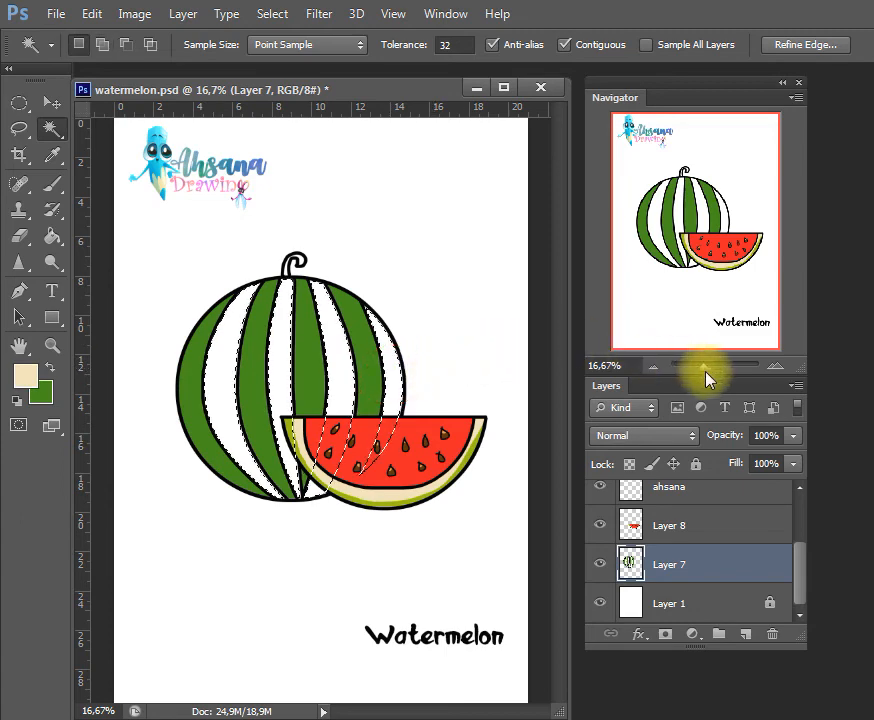
# Fill the selected white stripes between the dark ones with green 6fa102, refill them with a brighter yellow-green, and clear the selection
pyautogui.press('i')
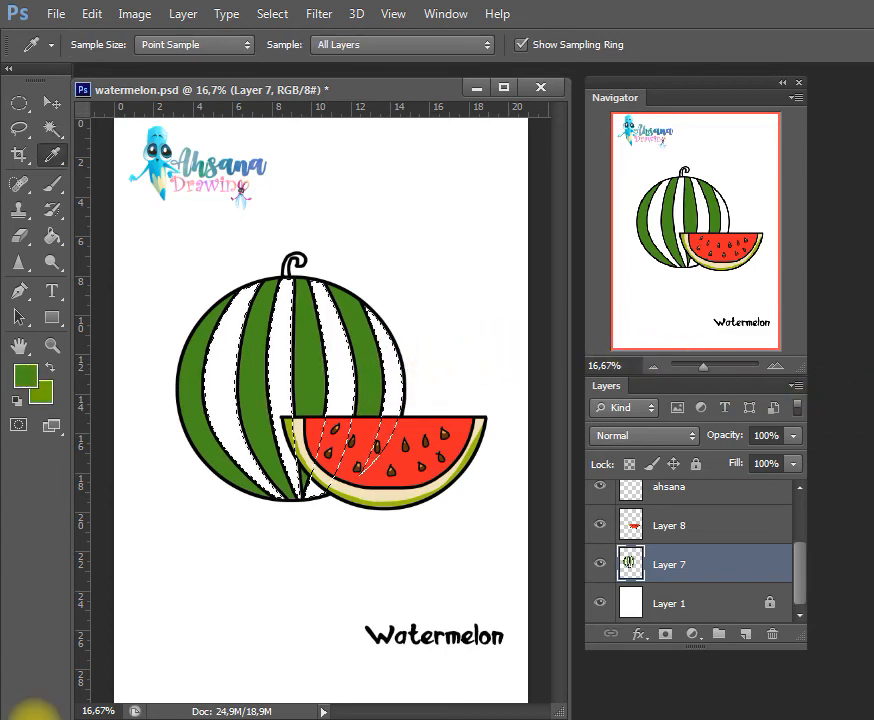
pyautogui.hotkey('ctrl', 'BackSpace')
pyautogui.click(40, 392)
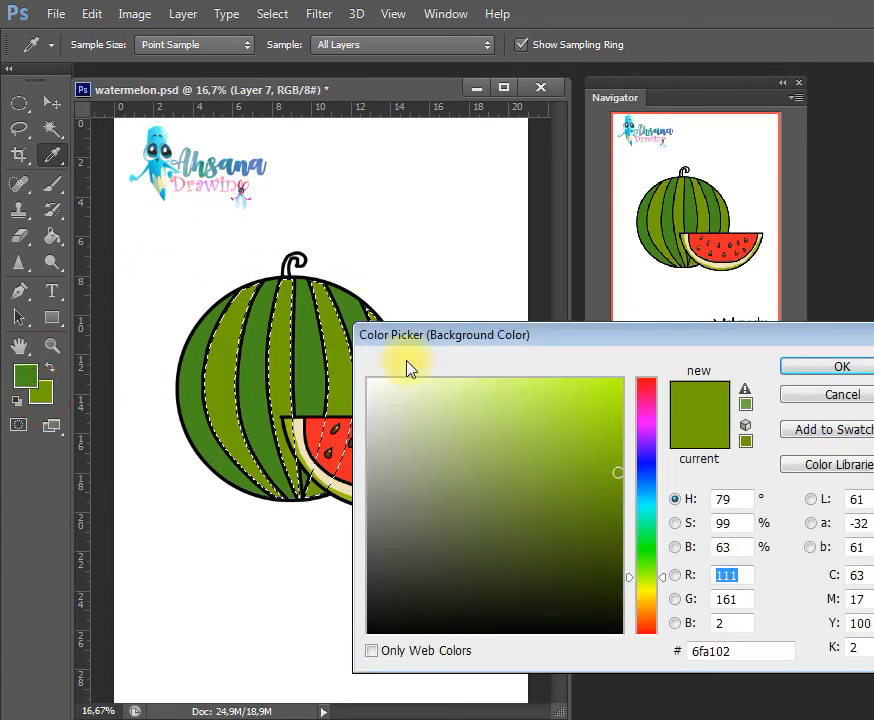
pyautogui.click(621, 435)
pyautogui.click(812, 366)
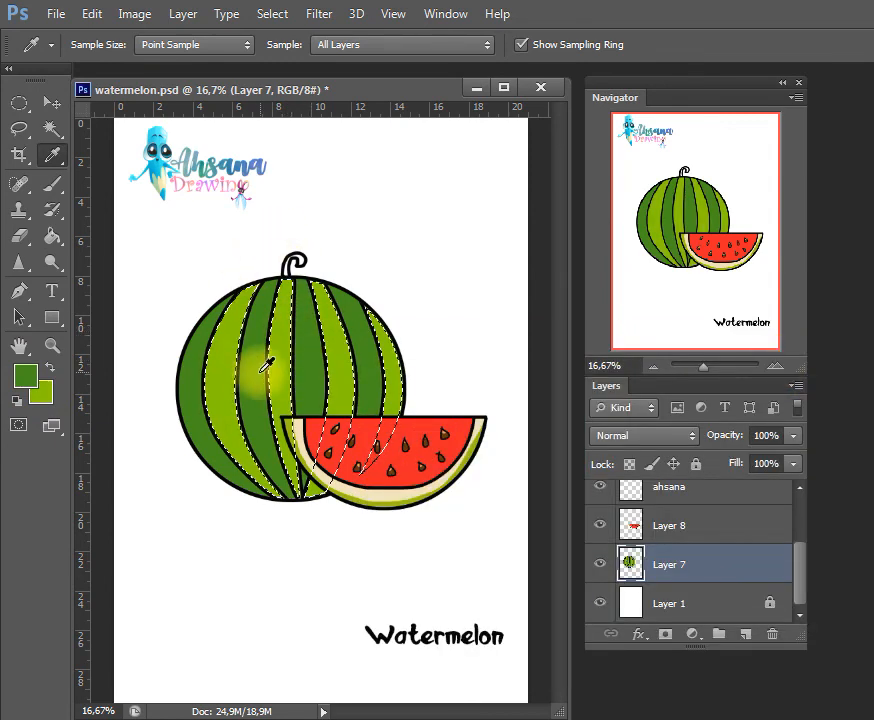
pyautogui.hotkey('ctrl', 'd')
# Select the inside of the melon's curled stem, set the background colour to light green b6cc74, and fill the stem with it
pyautogui.press('w')
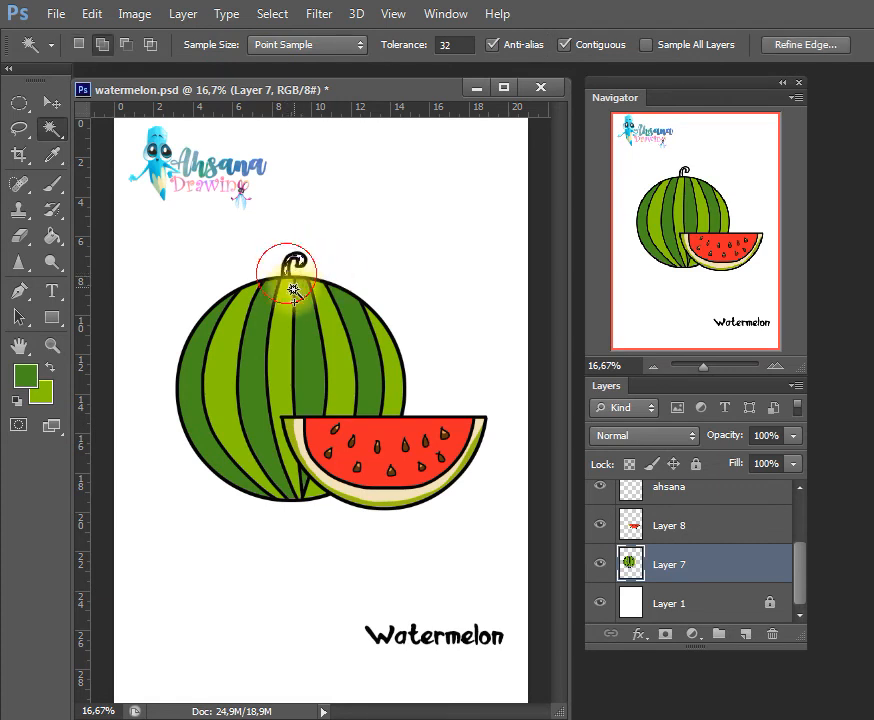
pyautogui.click(40, 392)
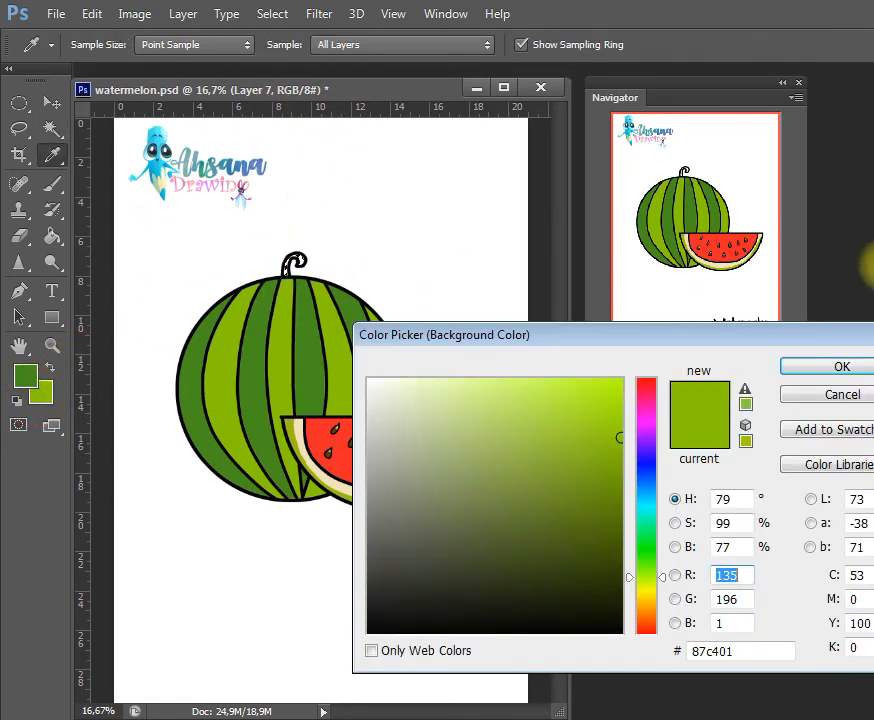
pyautogui.click(649, 586)
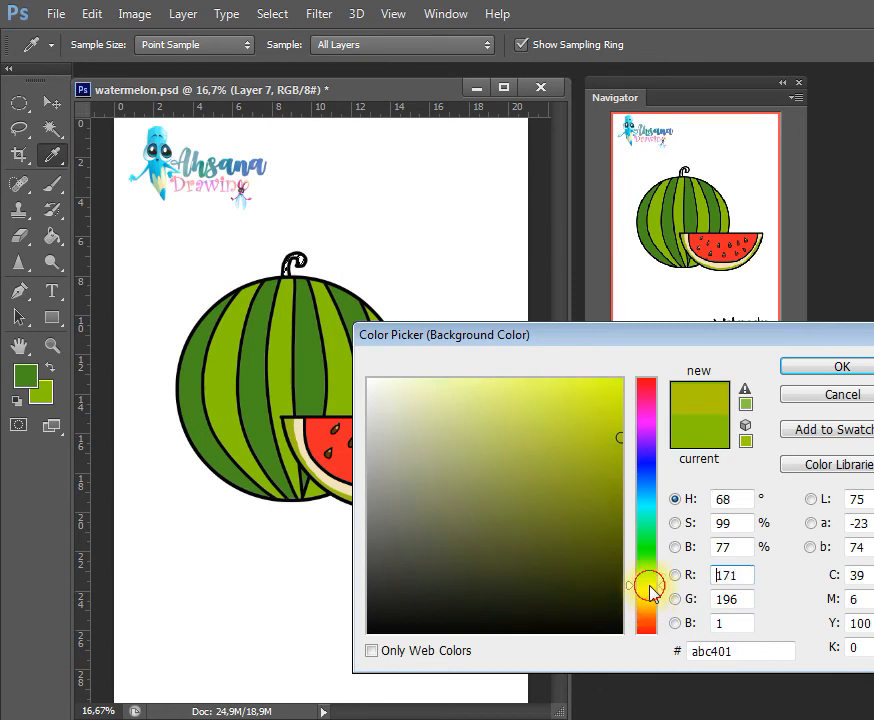
pyautogui.click(548, 414)
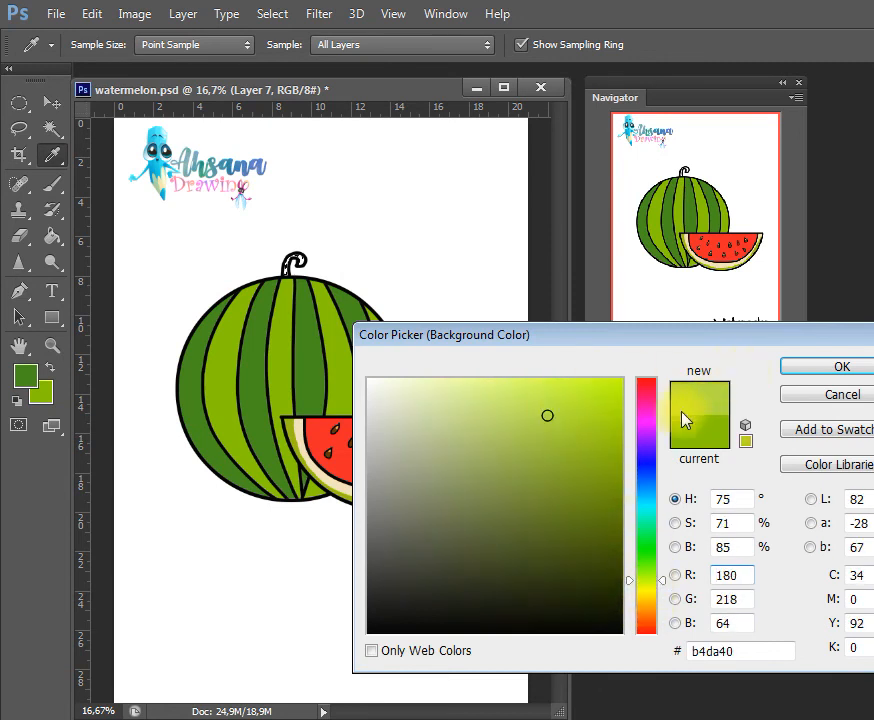
pyautogui.click(529, 428)
pyautogui.click(480, 428)
pyautogui.click(842, 366)
pyautogui.press('w')
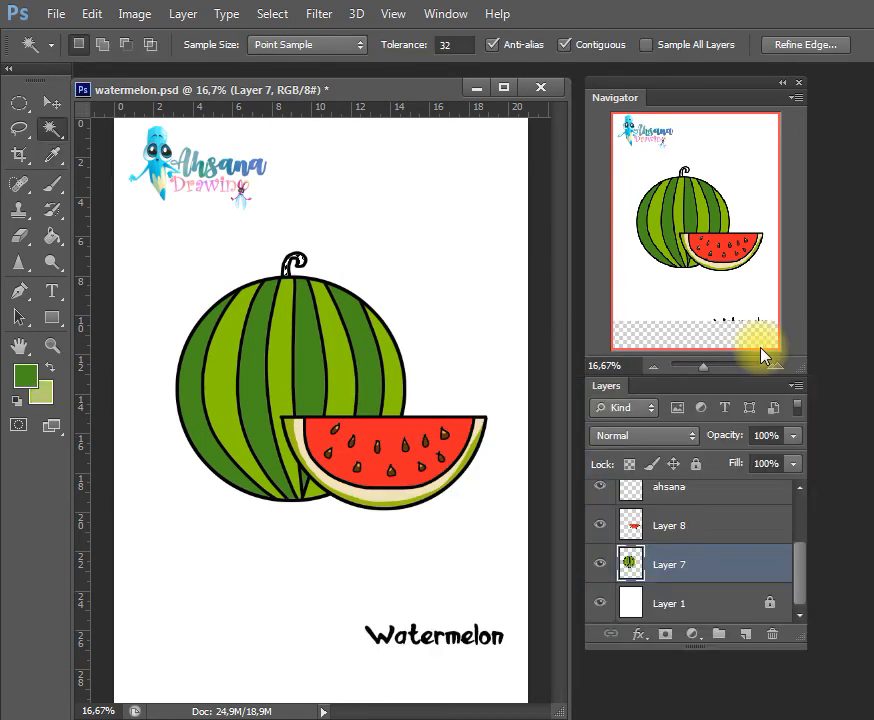
pyautogui.hotkey('ctrl', 'd')
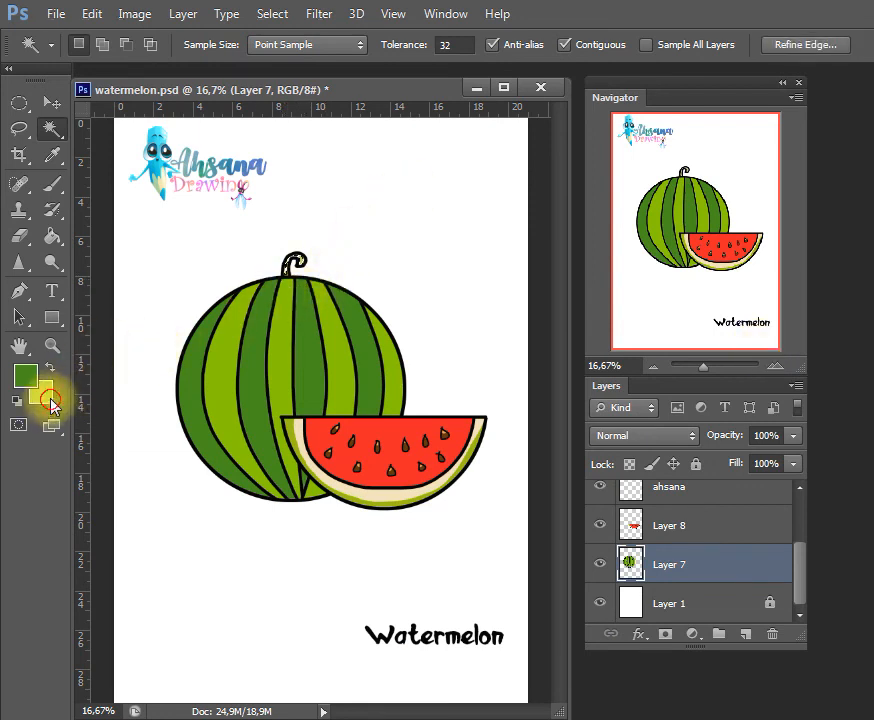
# Change the background colour to a muted khaki yellow, refill the selected stem with it, and clear the selection
pyautogui.click(47, 398)
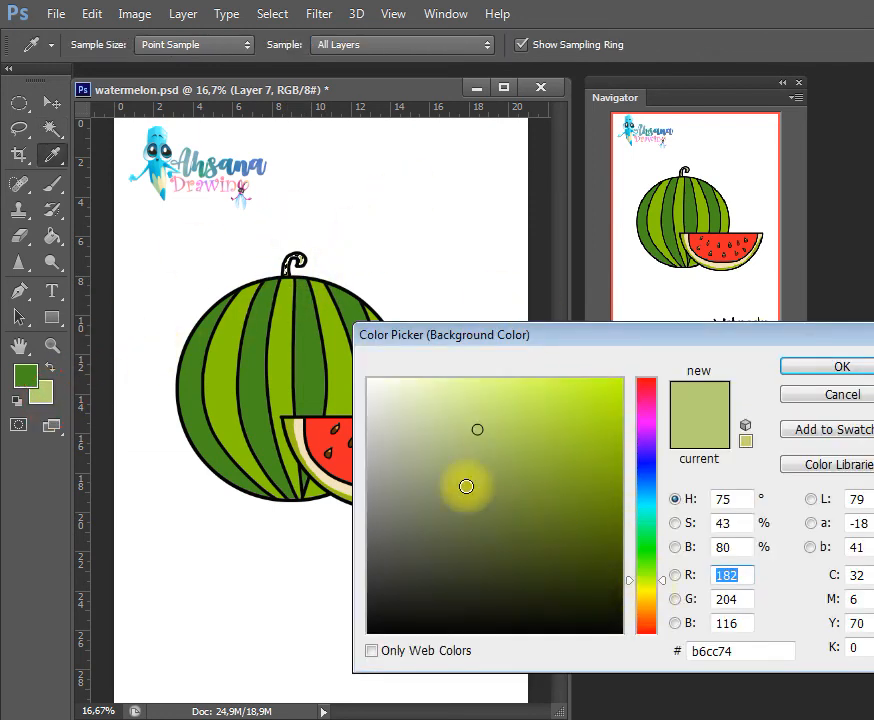
pyautogui.moveTo(466, 484); pyautogui.dragTo(437, 437)
pyautogui.click(657, 591)
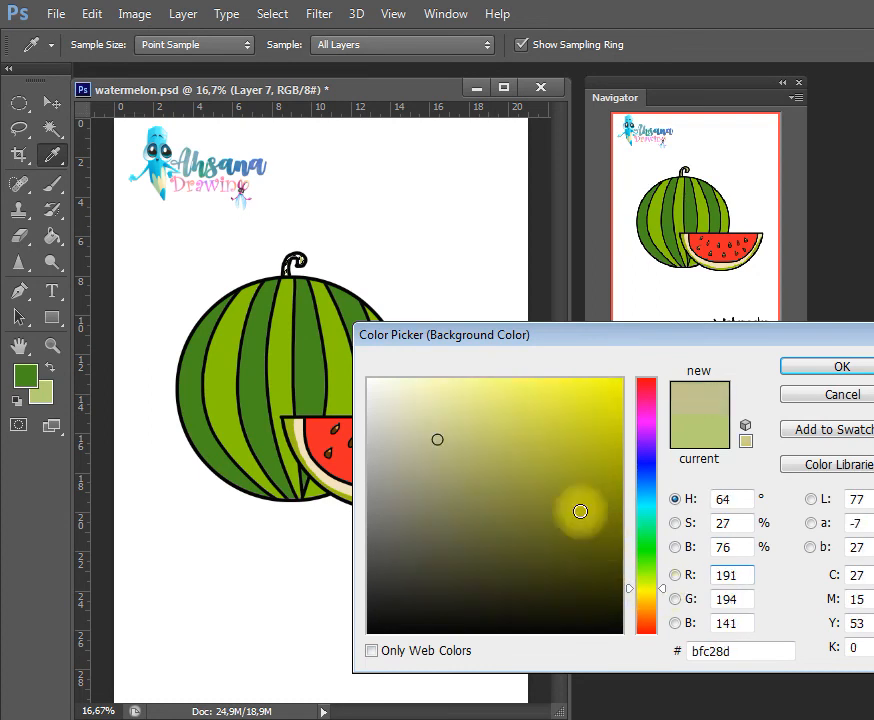
pyautogui.click(480, 445)
pyautogui.click(786, 372)
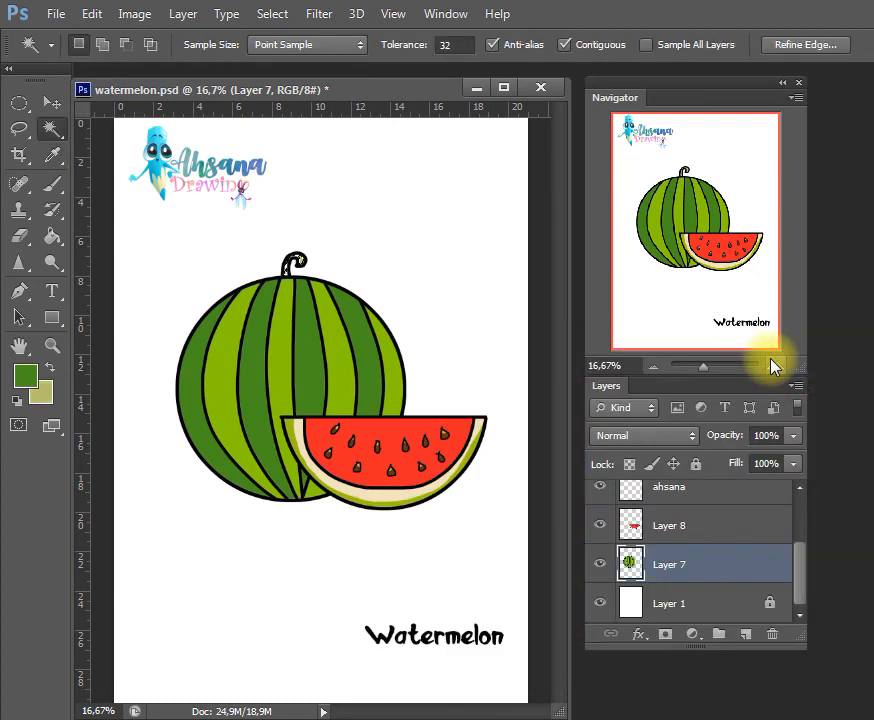
pyautogui.hotkey('ctrl', 'BackSpace')
pyautogui.hotkey('ctrl', 'd')
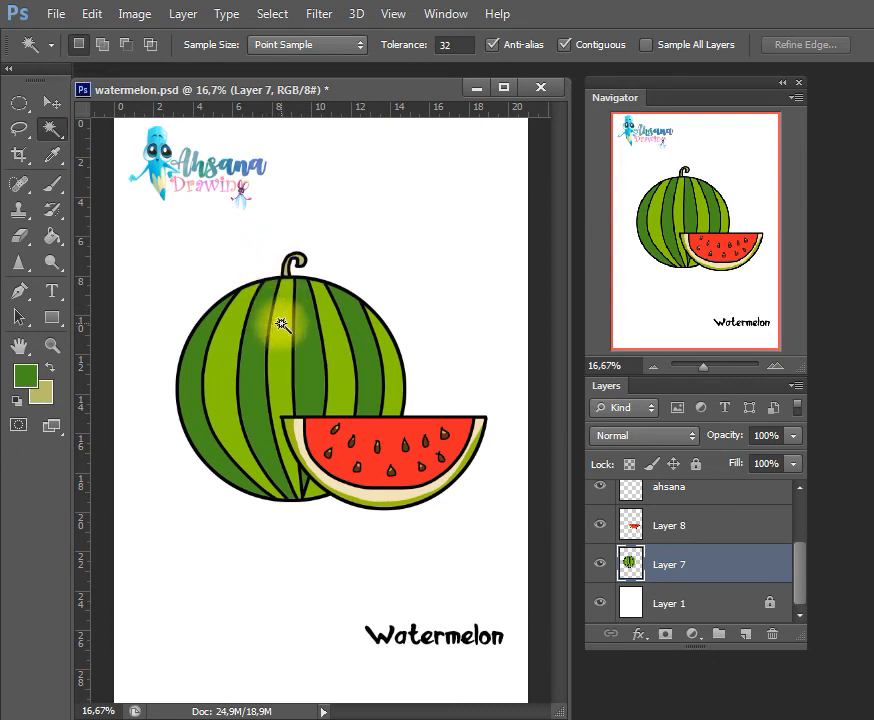